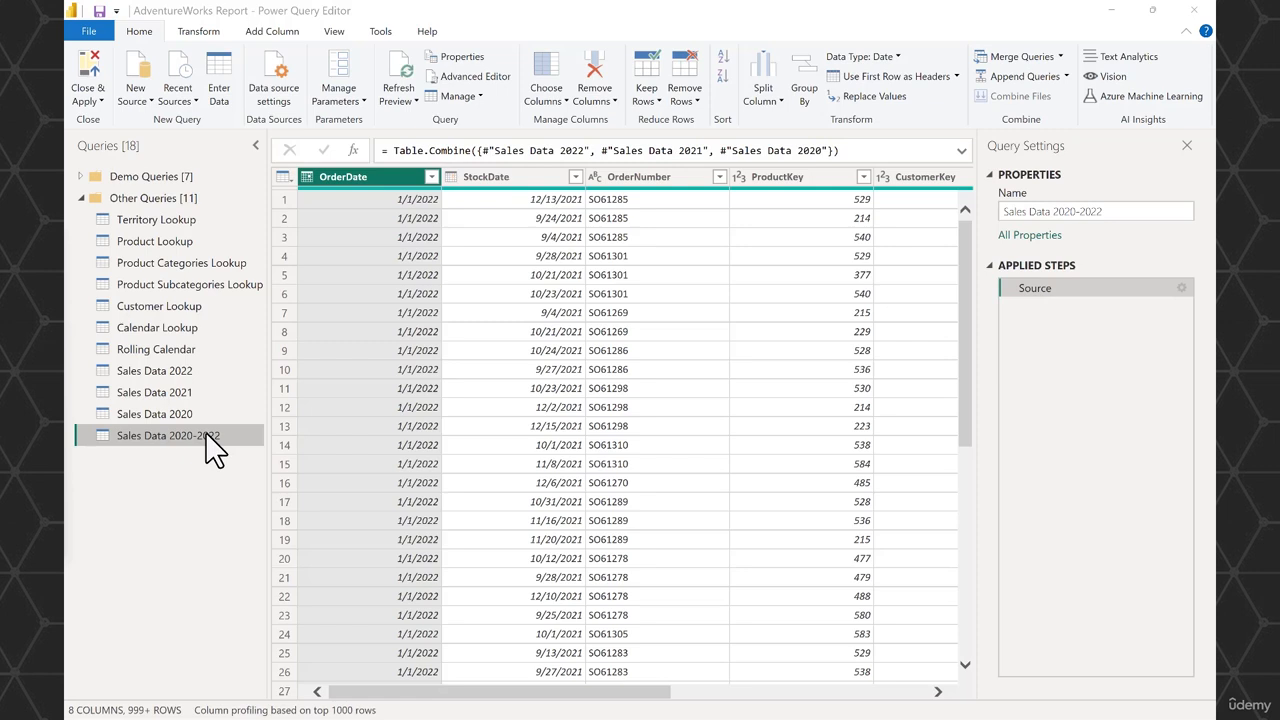
Step: Delete the appended Sales Data 2020-2022 query and the Sales Data 2020 query
right_click(206, 437)
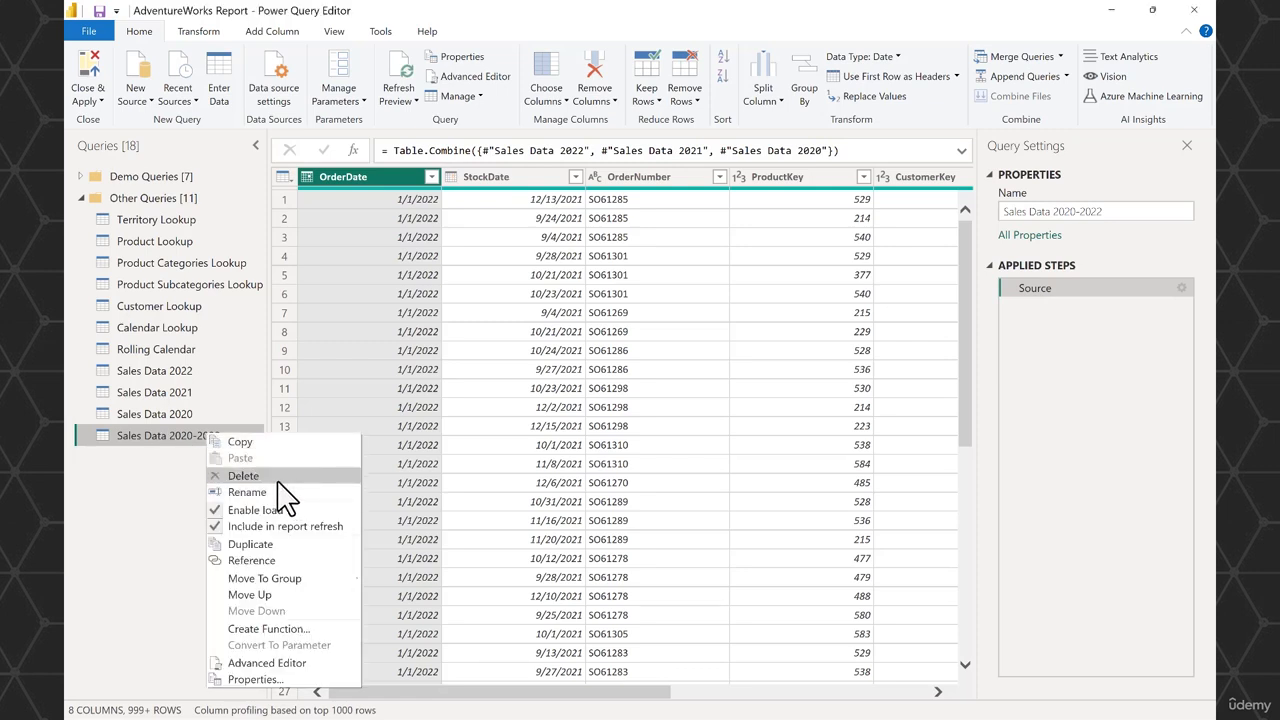
left_click(275, 476)
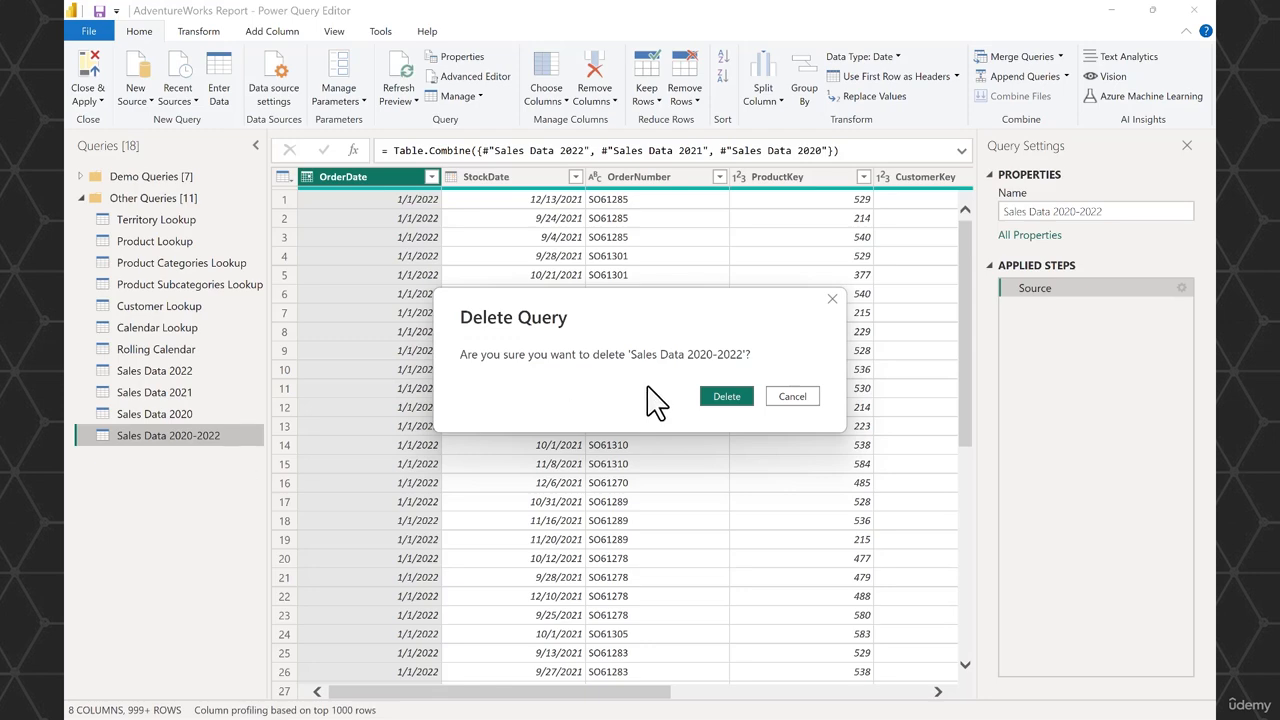
left_click(702, 393)
left_click(163, 415)
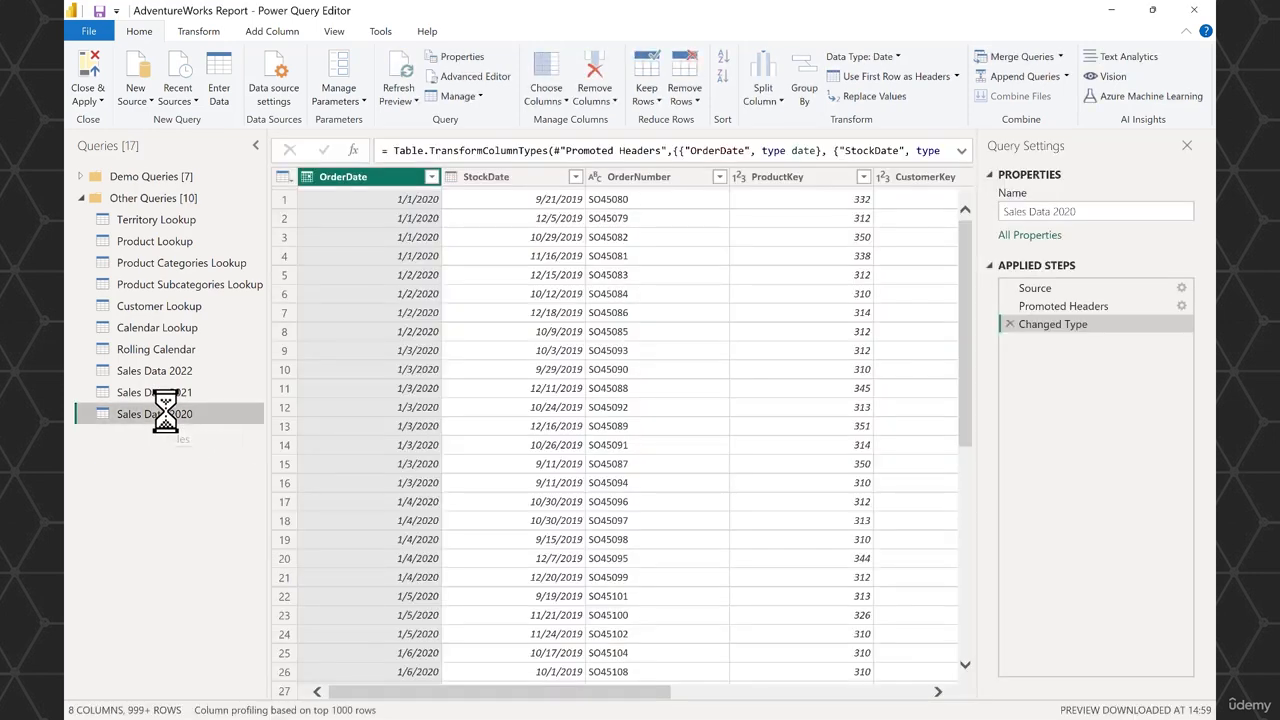
right_click(171, 428)
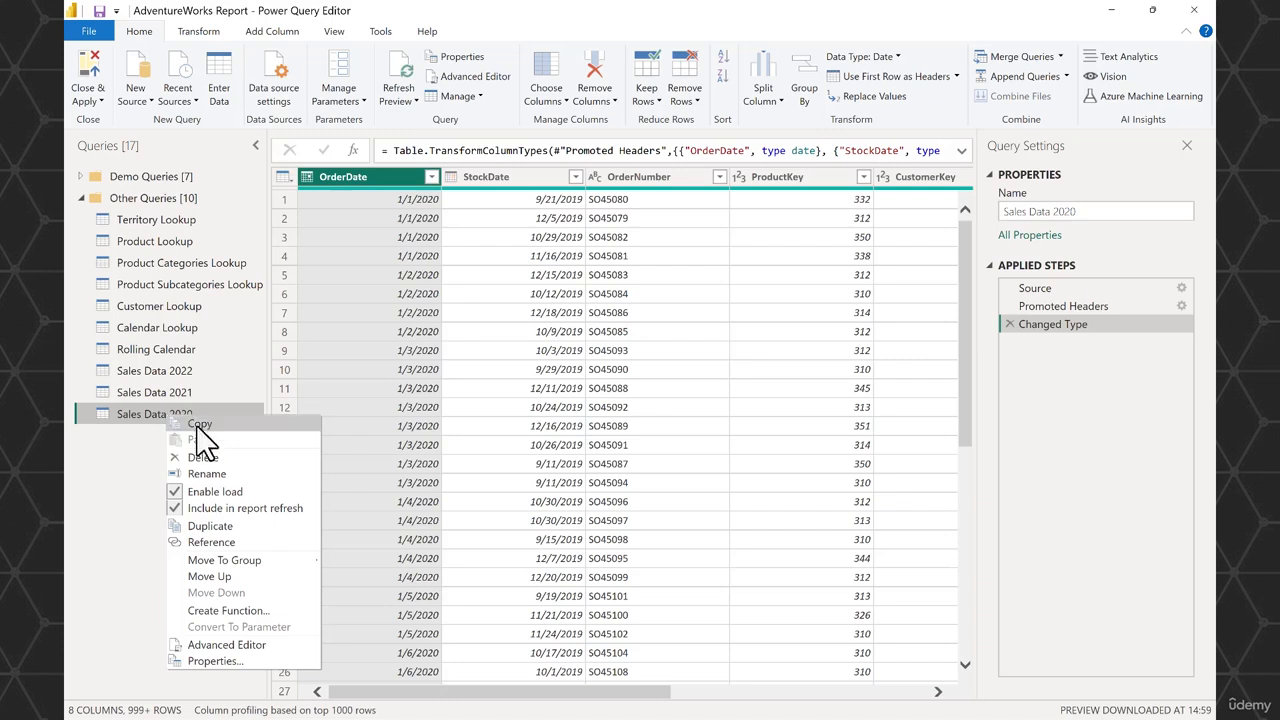
left_click(206, 458)
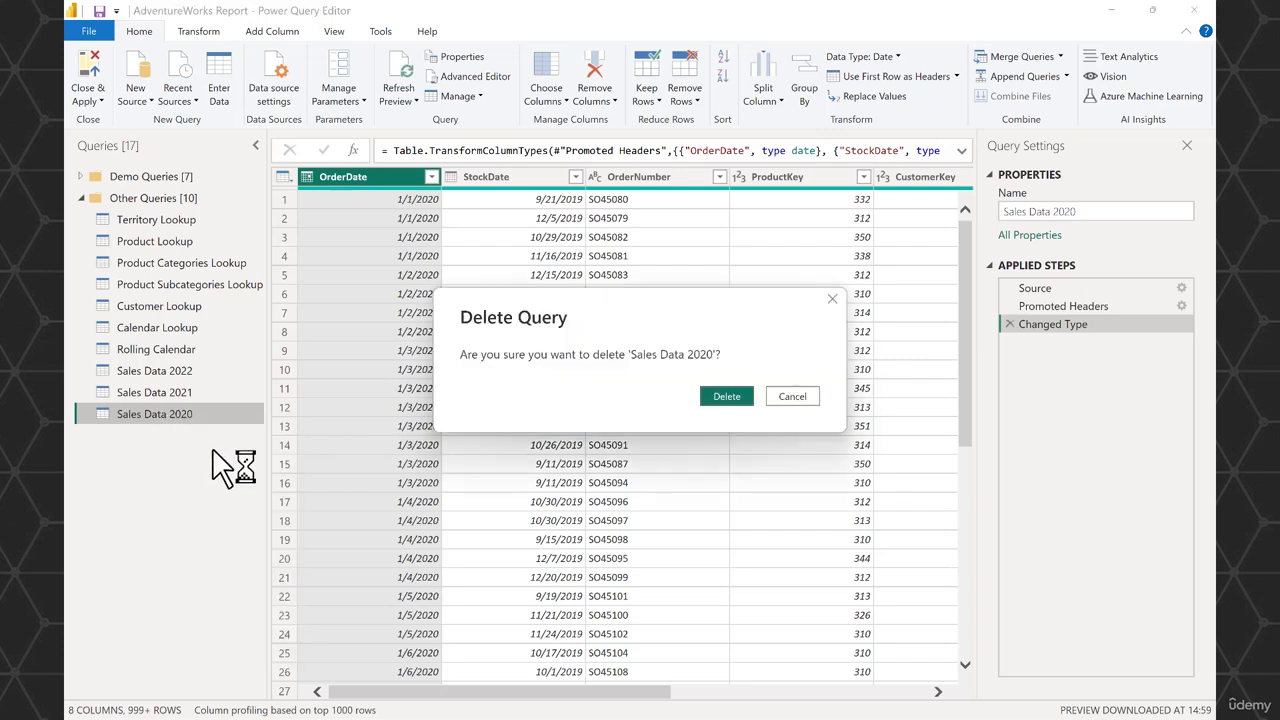
left_click(729, 398)
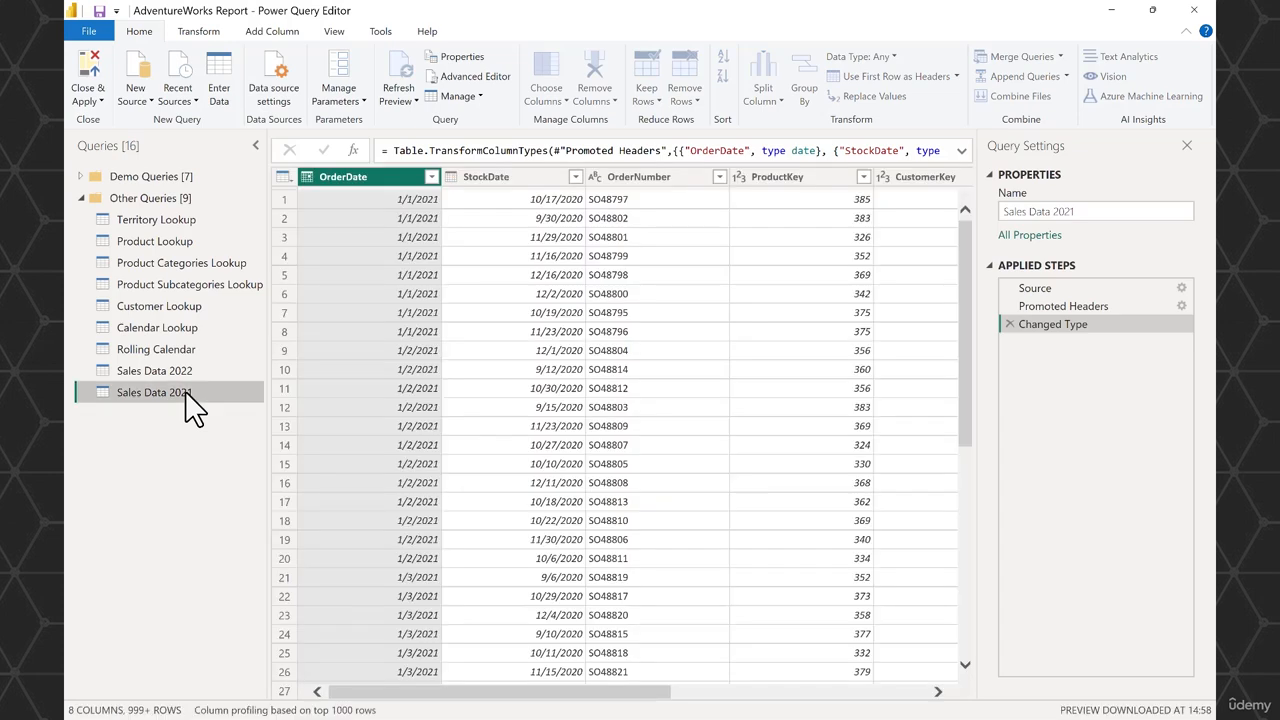
Step: Delete the Sales Data 2021 and Sales Data 2022 queries
right_click(186, 395)
left_click(218, 435)
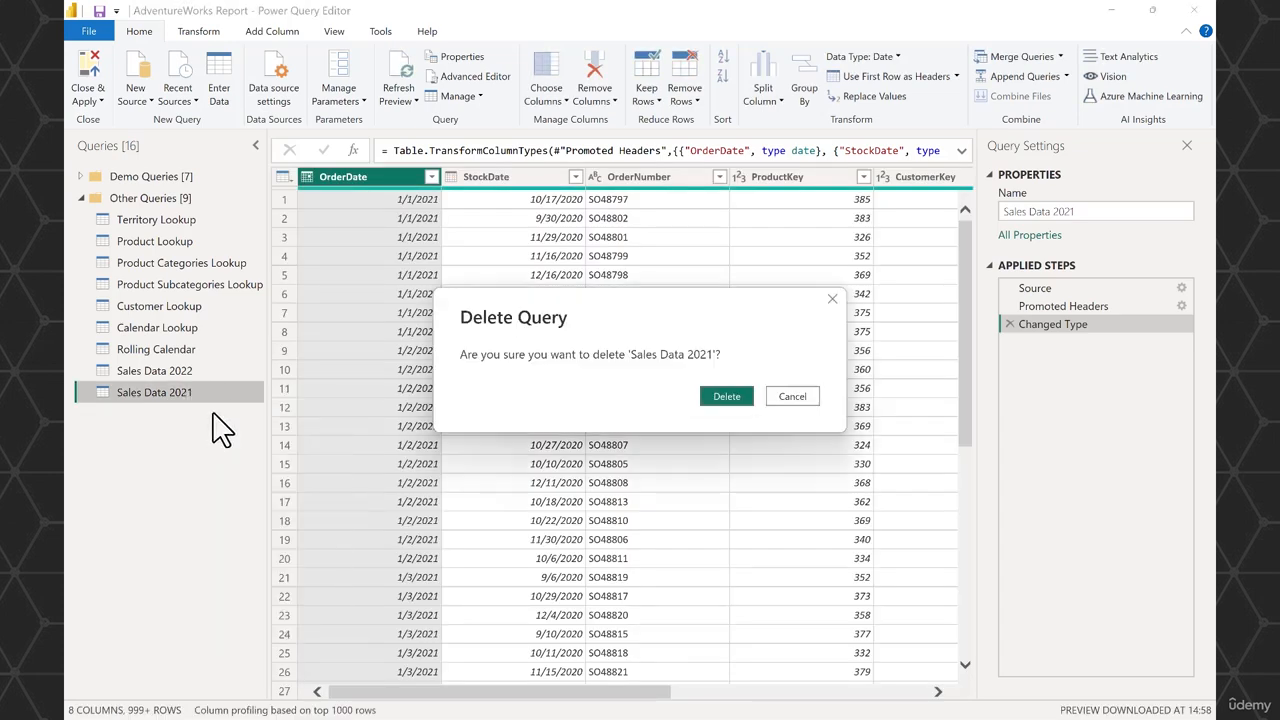
key("Escape")
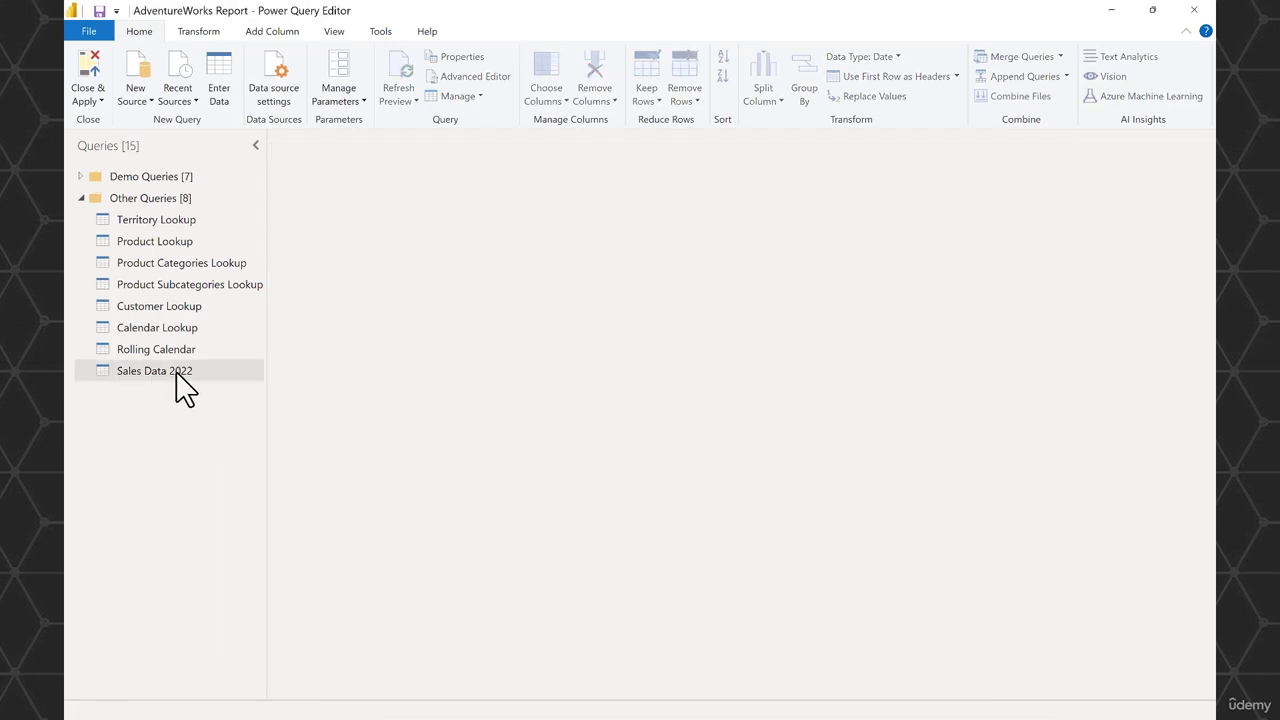
right_click(177, 372)
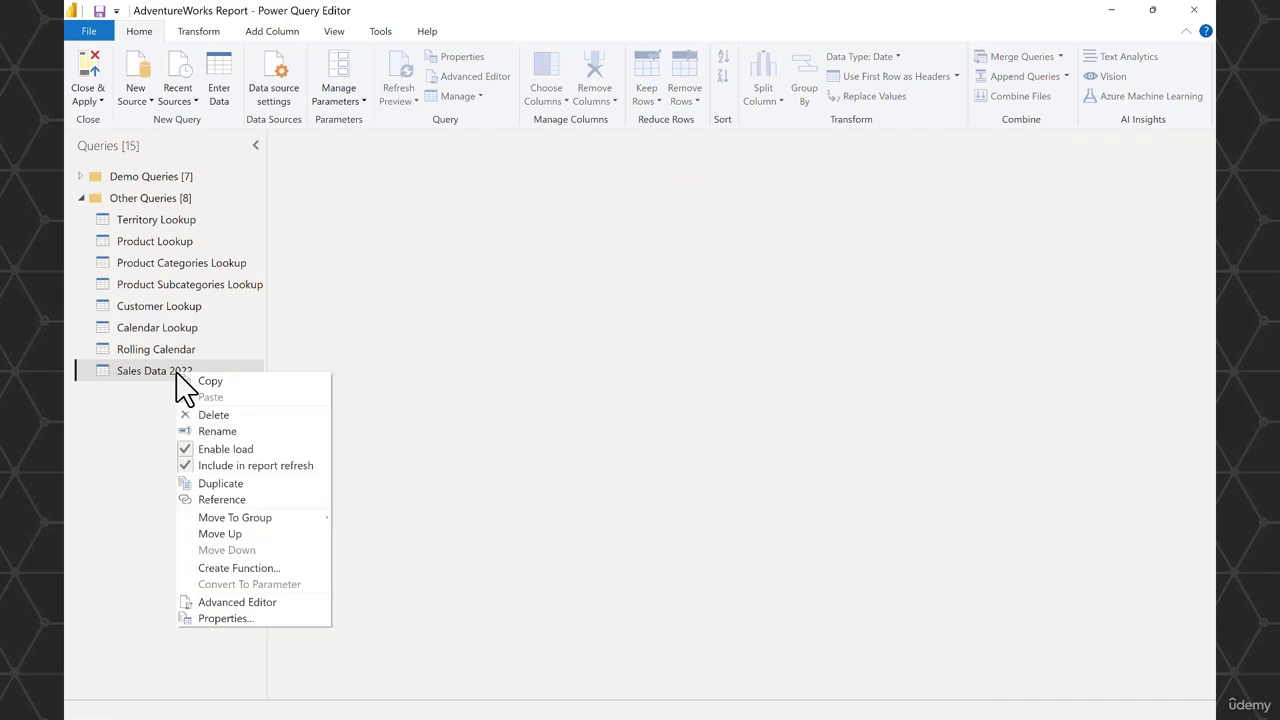
left_click(213, 417)
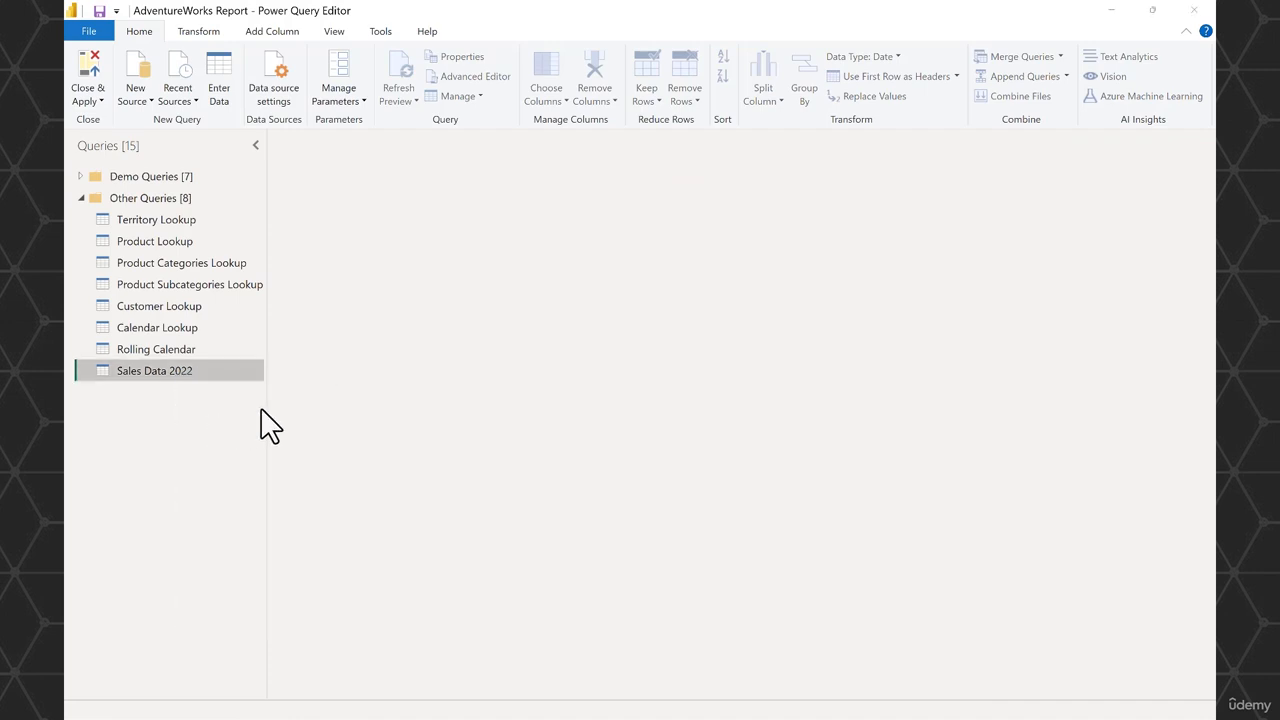
left_click(722, 400)
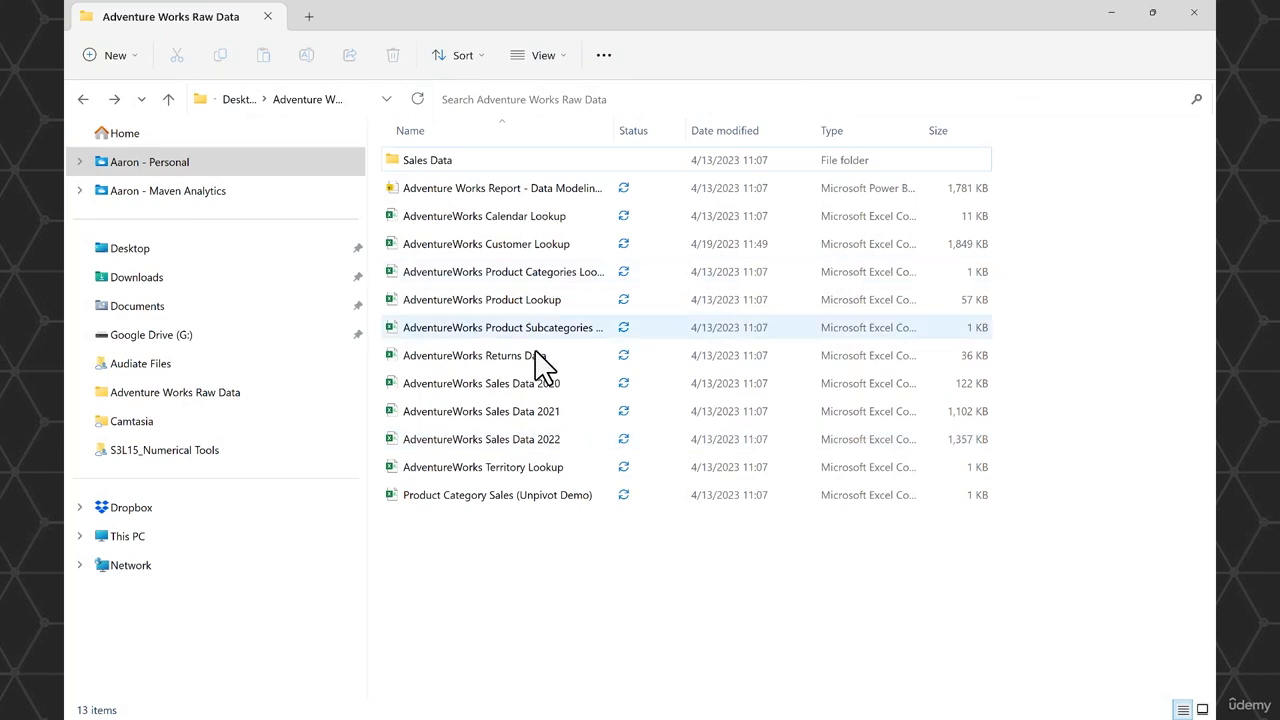
Step: Check the Sales Data folder in File Explorer, then start a new Folder source connection in Power Query Editor
double_click(481, 165)
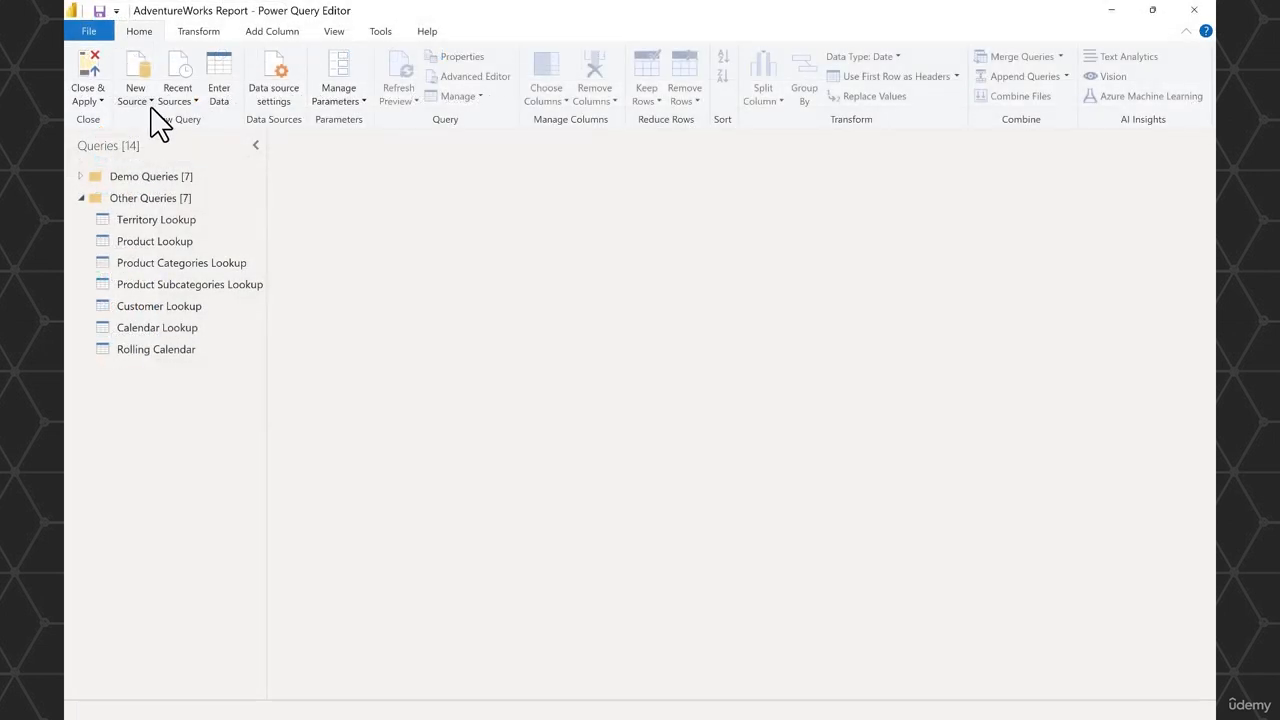
left_click(148, 100)
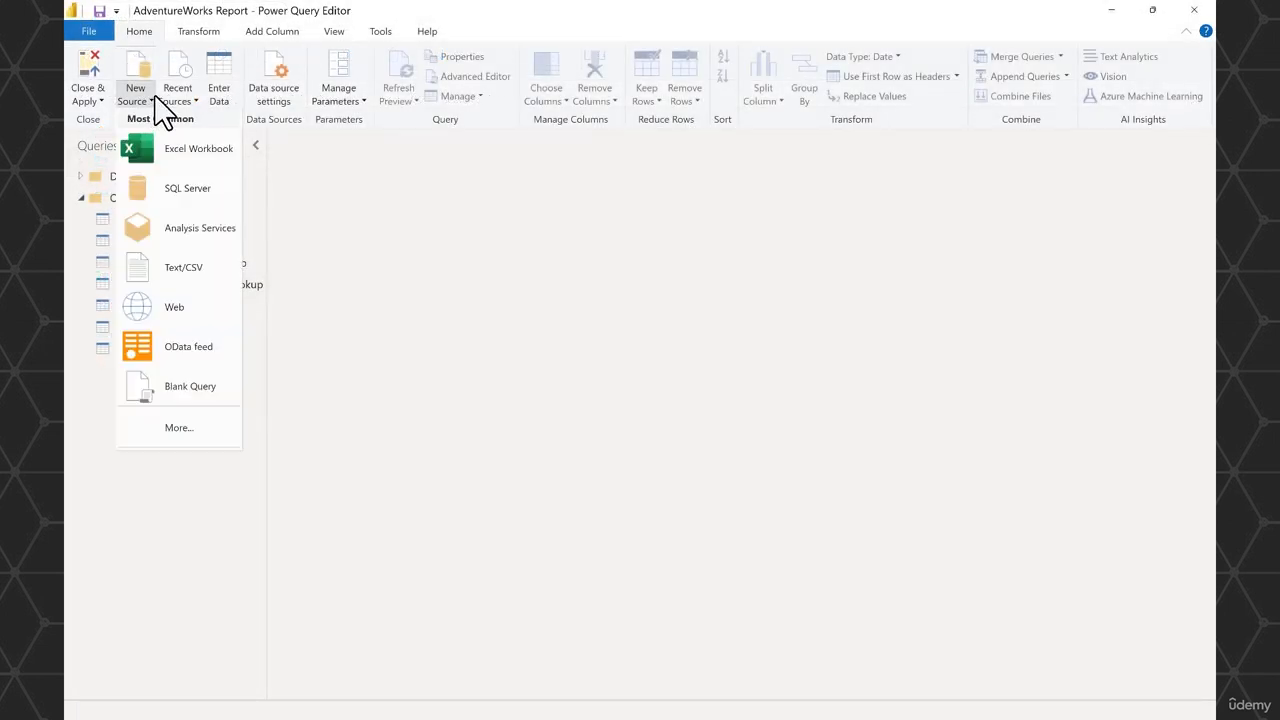
left_click(178, 430)
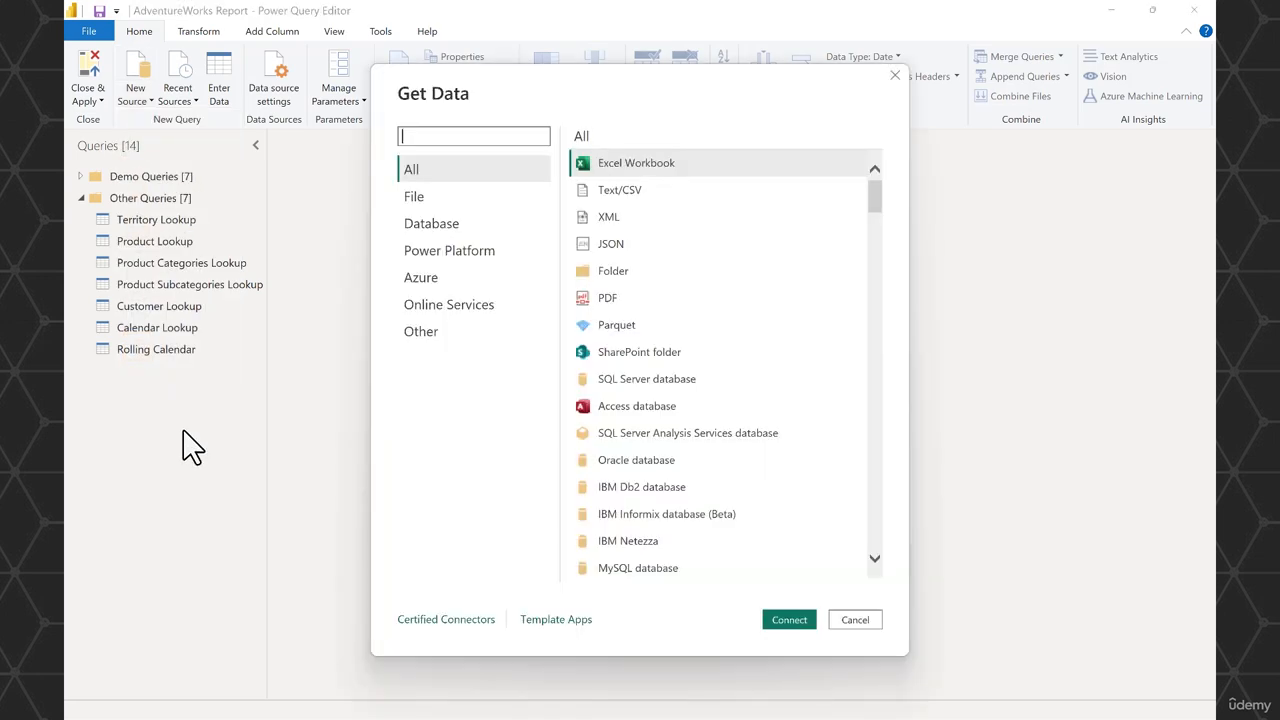
left_click(625, 277)
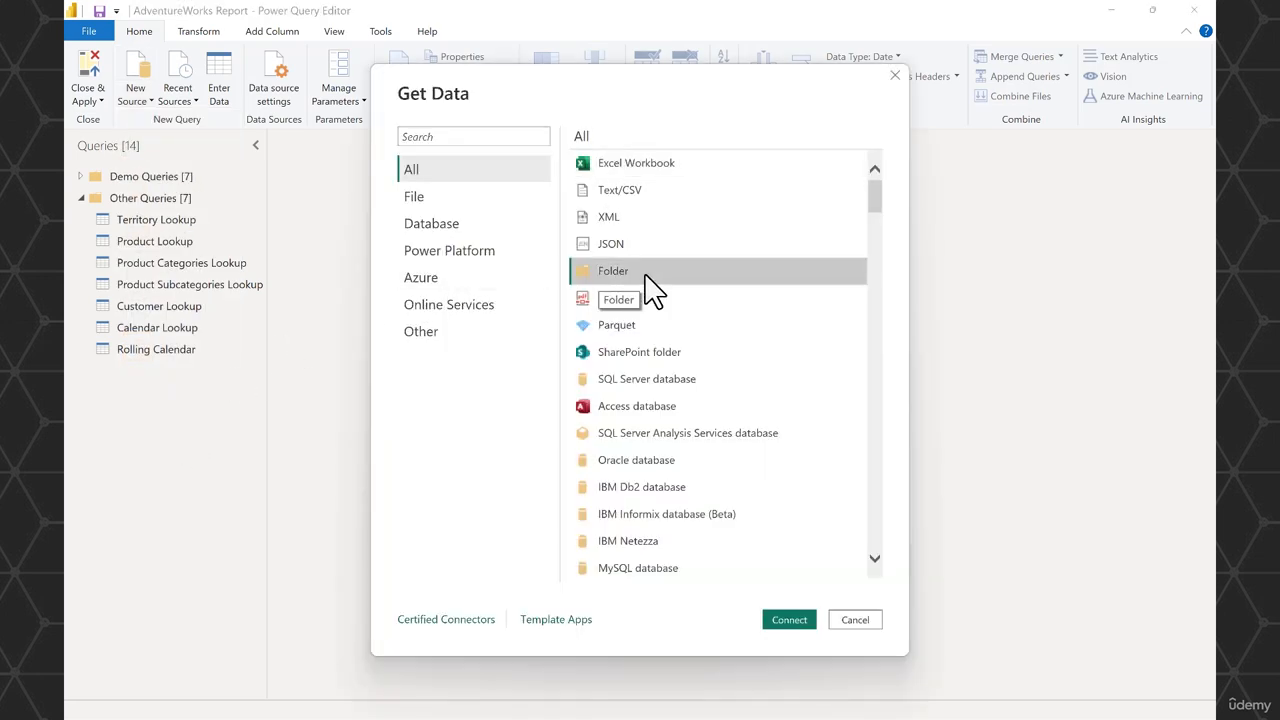
left_click(793, 633)
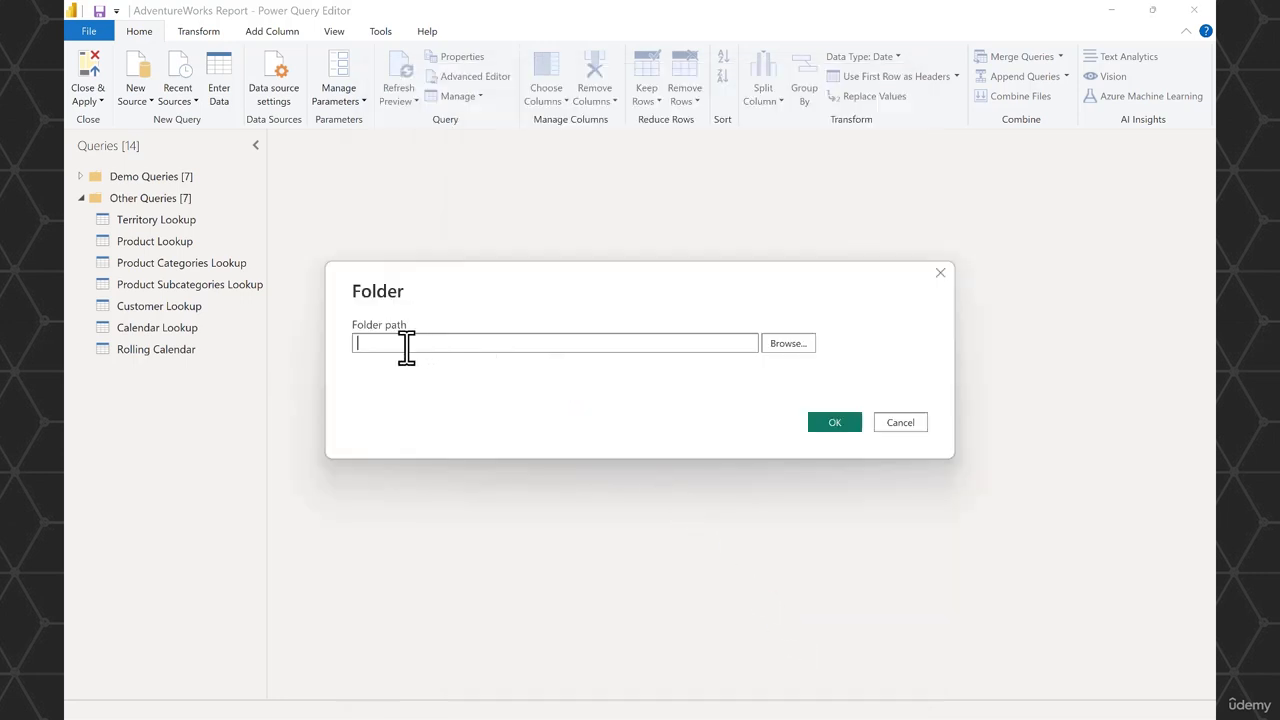
Step: Set the folder path to the Sales Data folder inside Adventure Works Raw Data on the Desktop
left_click(790, 346)
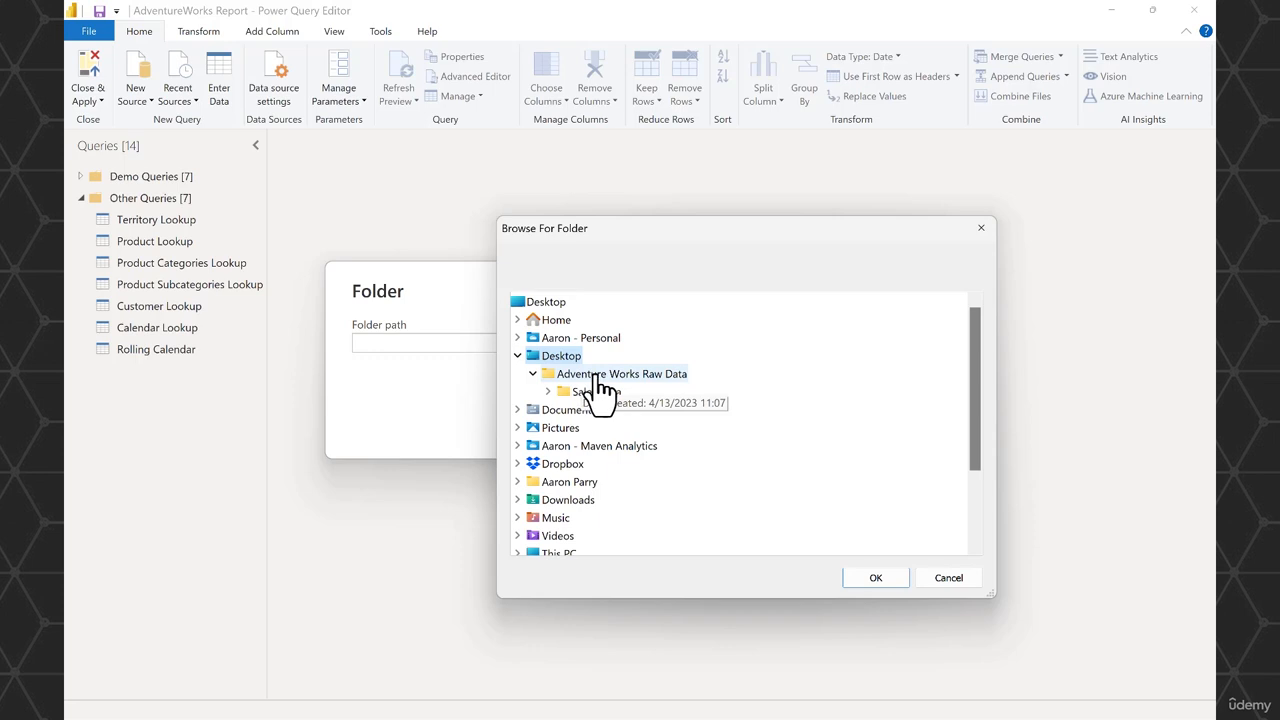
left_click(584, 394)
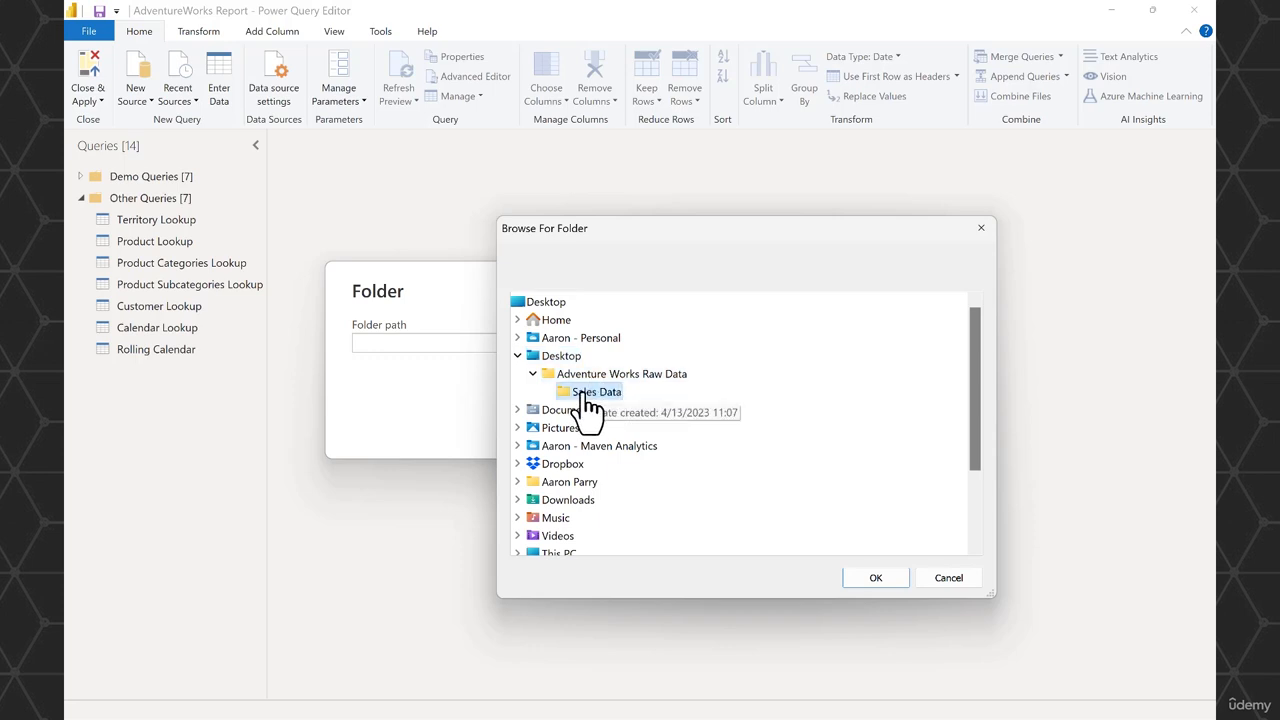
left_click(876, 577)
left_click(833, 423)
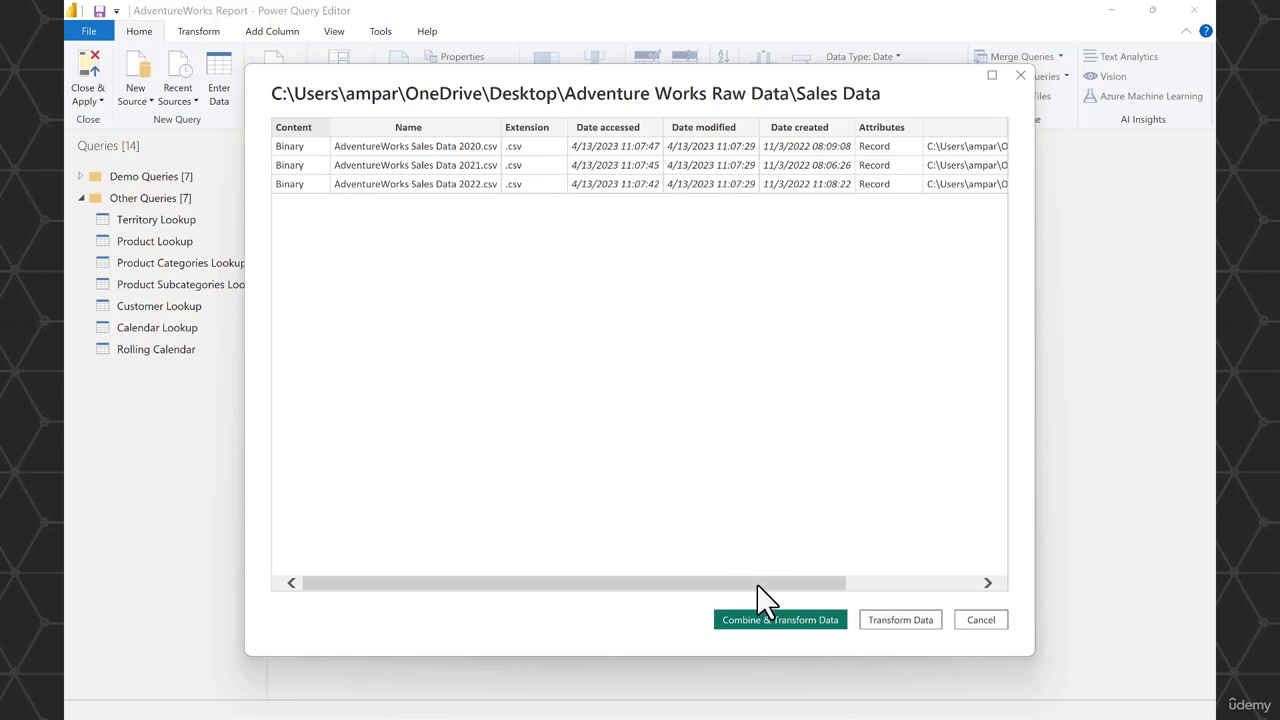
Step: Review the file details through to the folder path and bring the file list in as a query without combining
left_click_drag(757, 582, 857, 229)
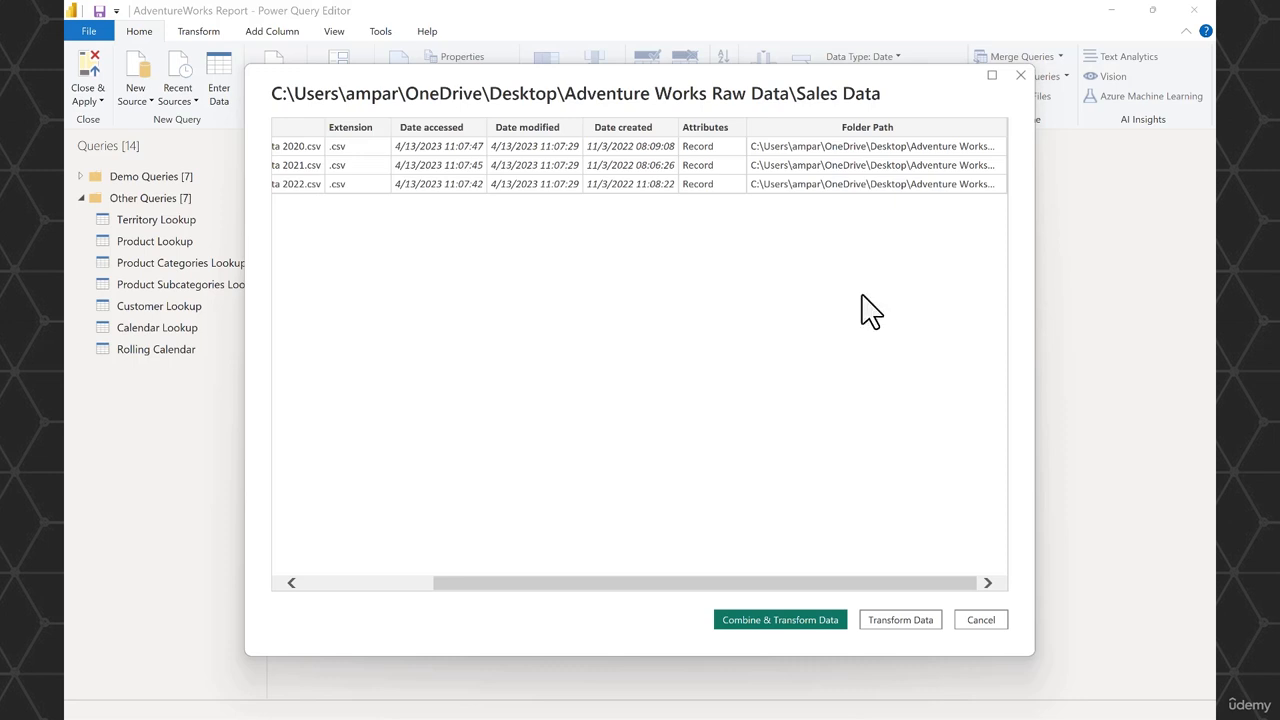
left_click(905, 622)
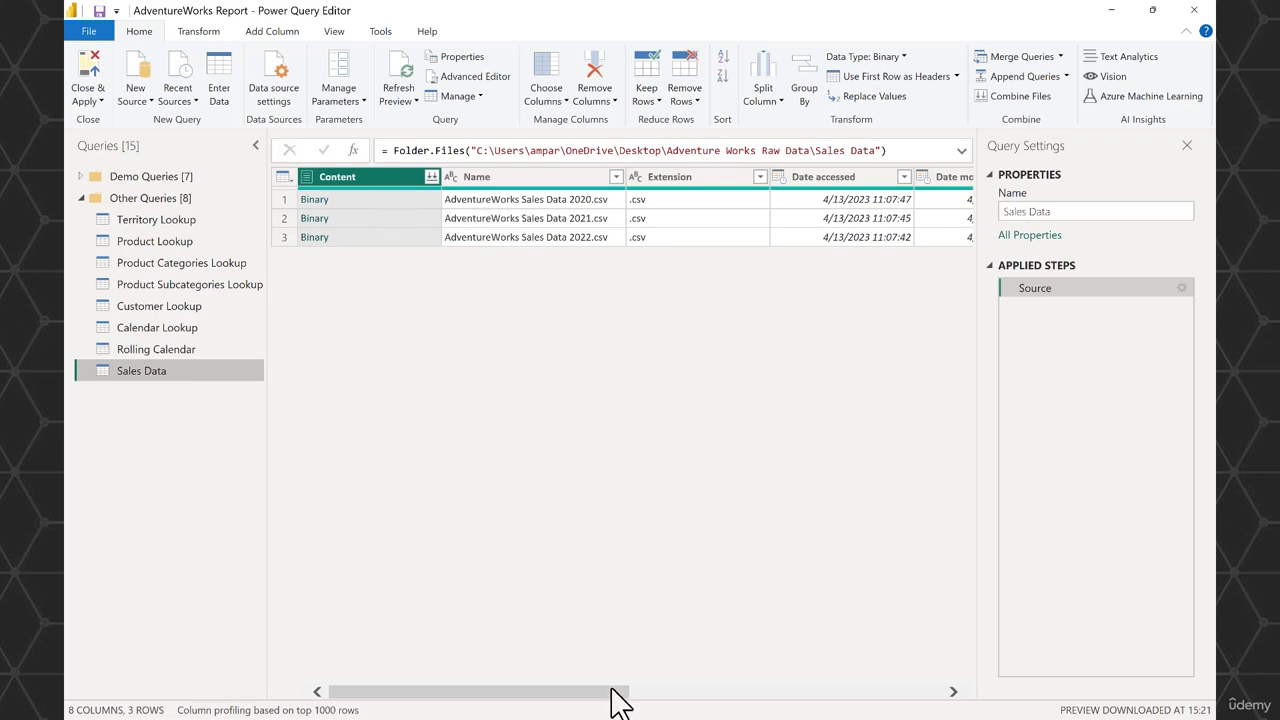
left_click_drag(618, 690, 373, 684)
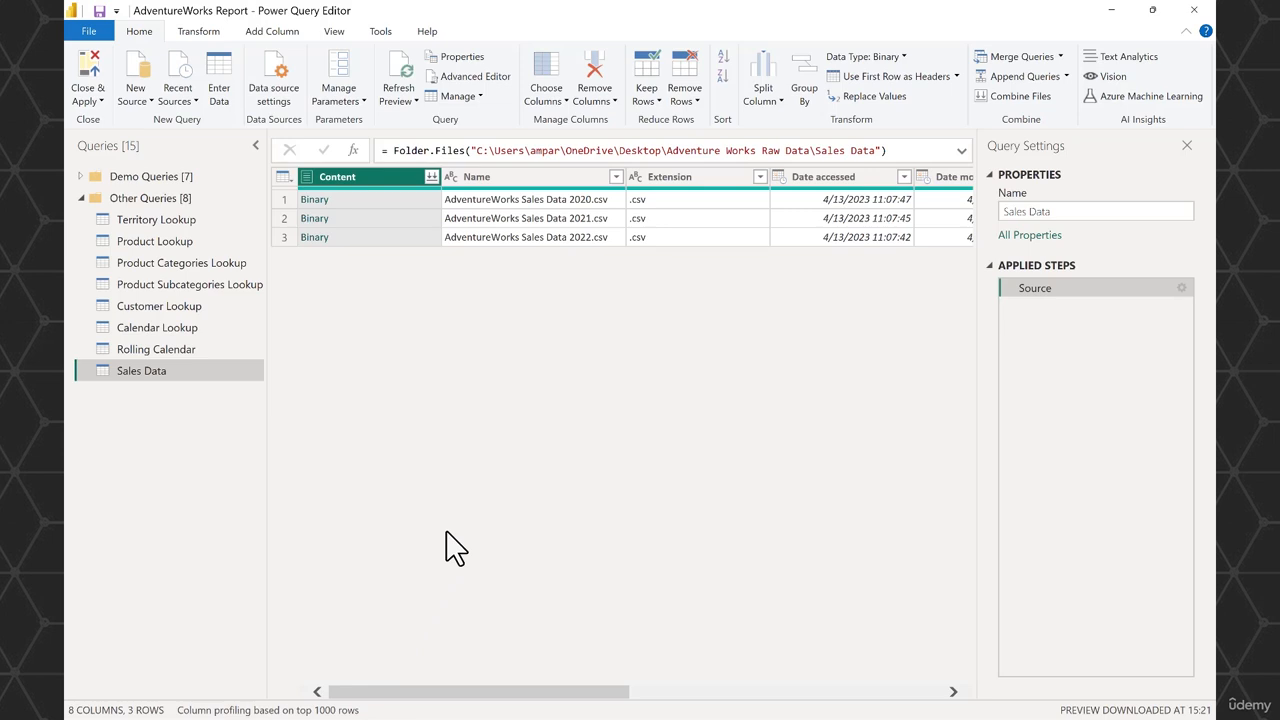
Step: Combine the binary files in the Content column, using AdventureWorks Sales Data 2021.csv as the sample file
left_click(434, 185)
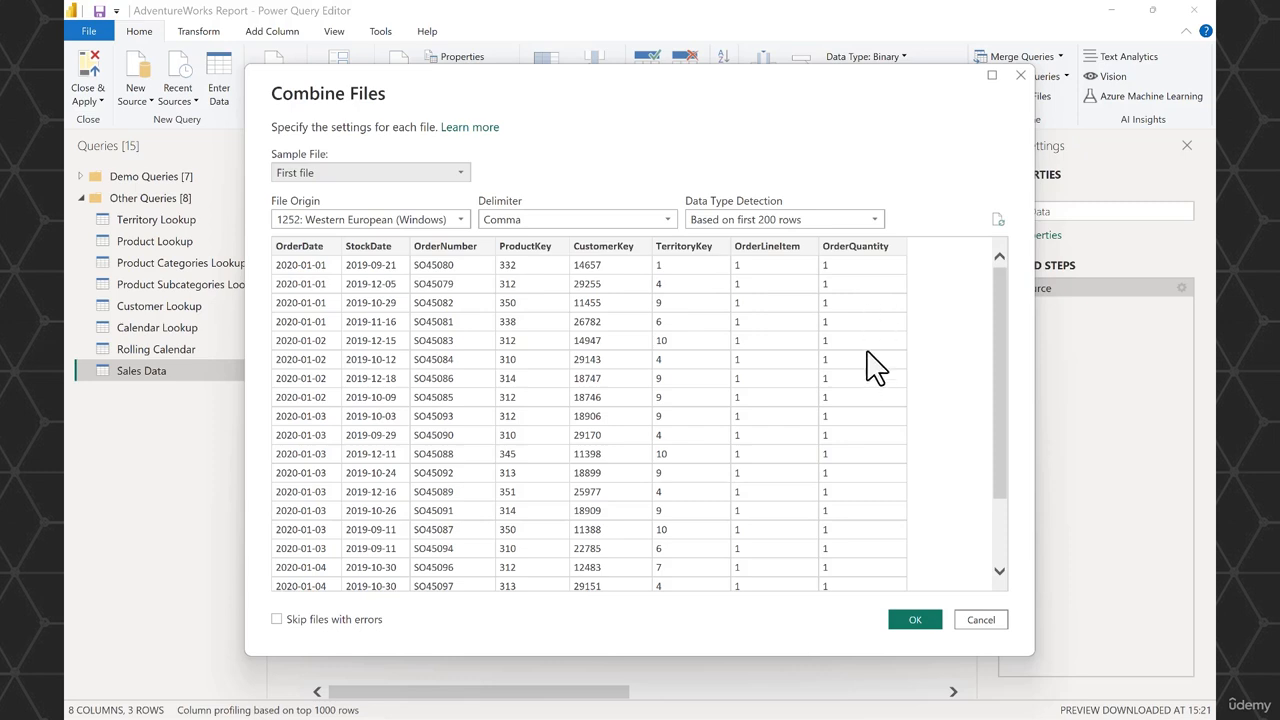
left_click(459, 173)
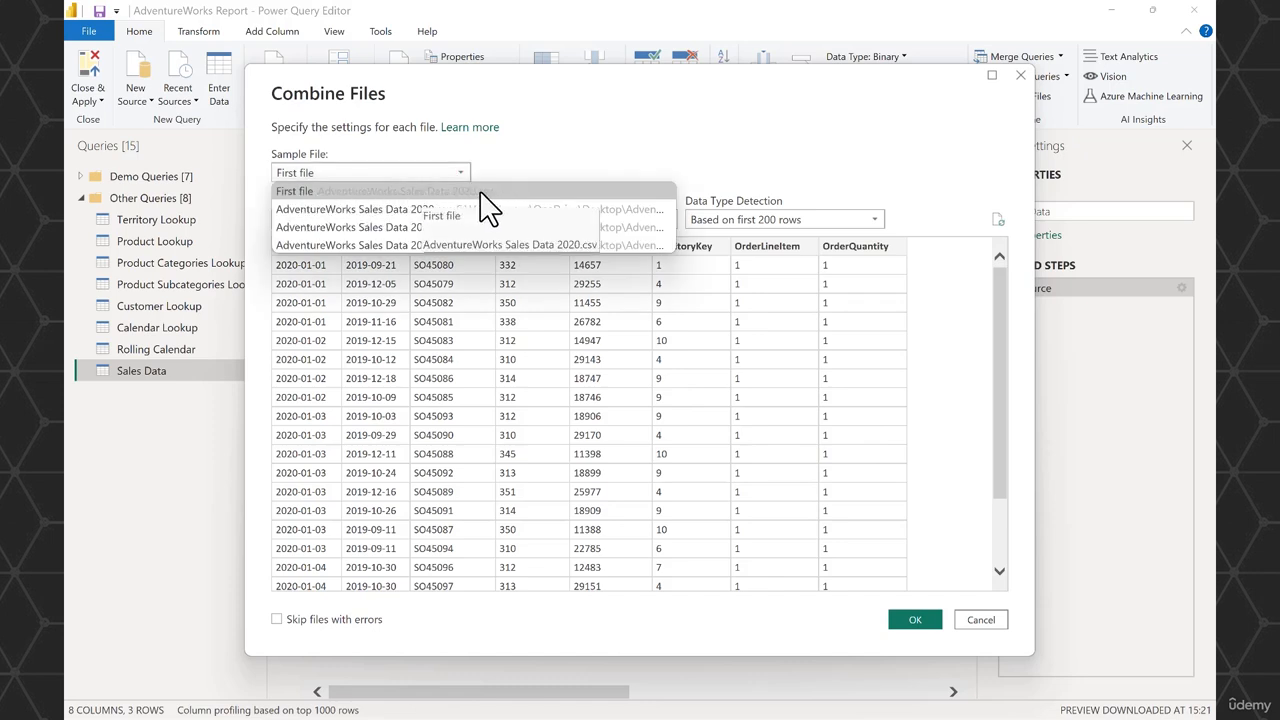
left_click(405, 227)
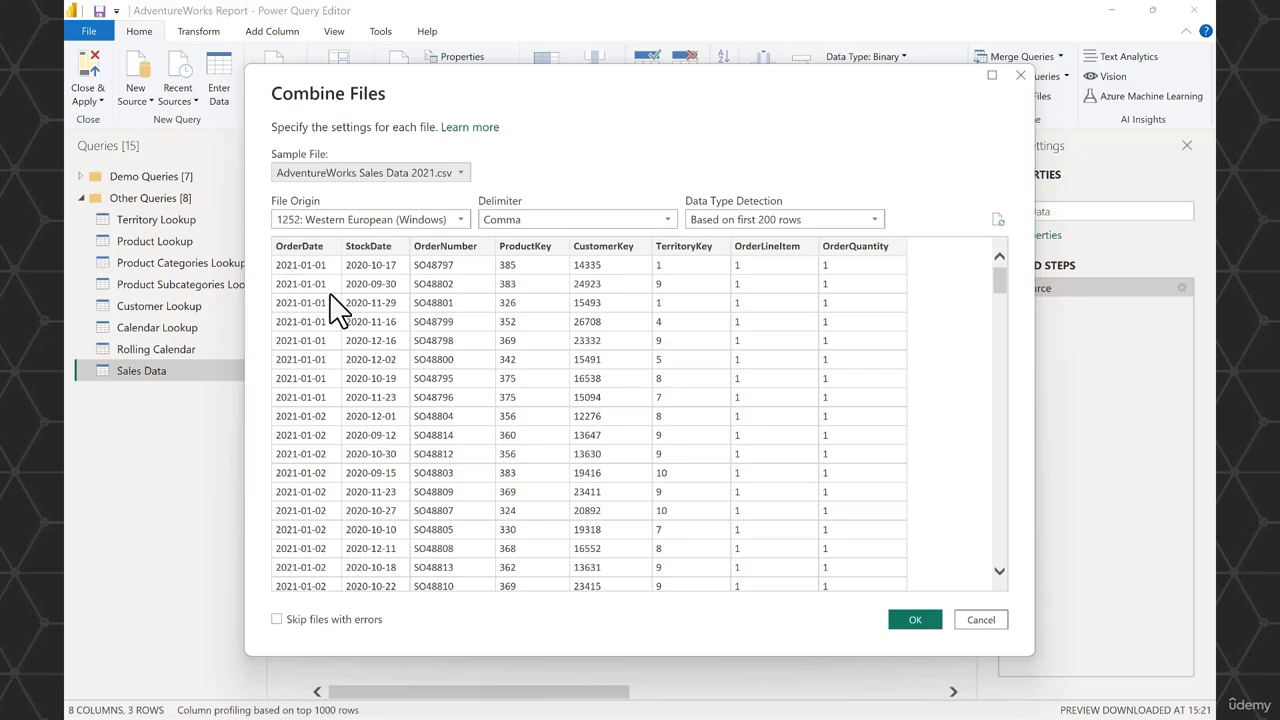
left_click(915, 620)
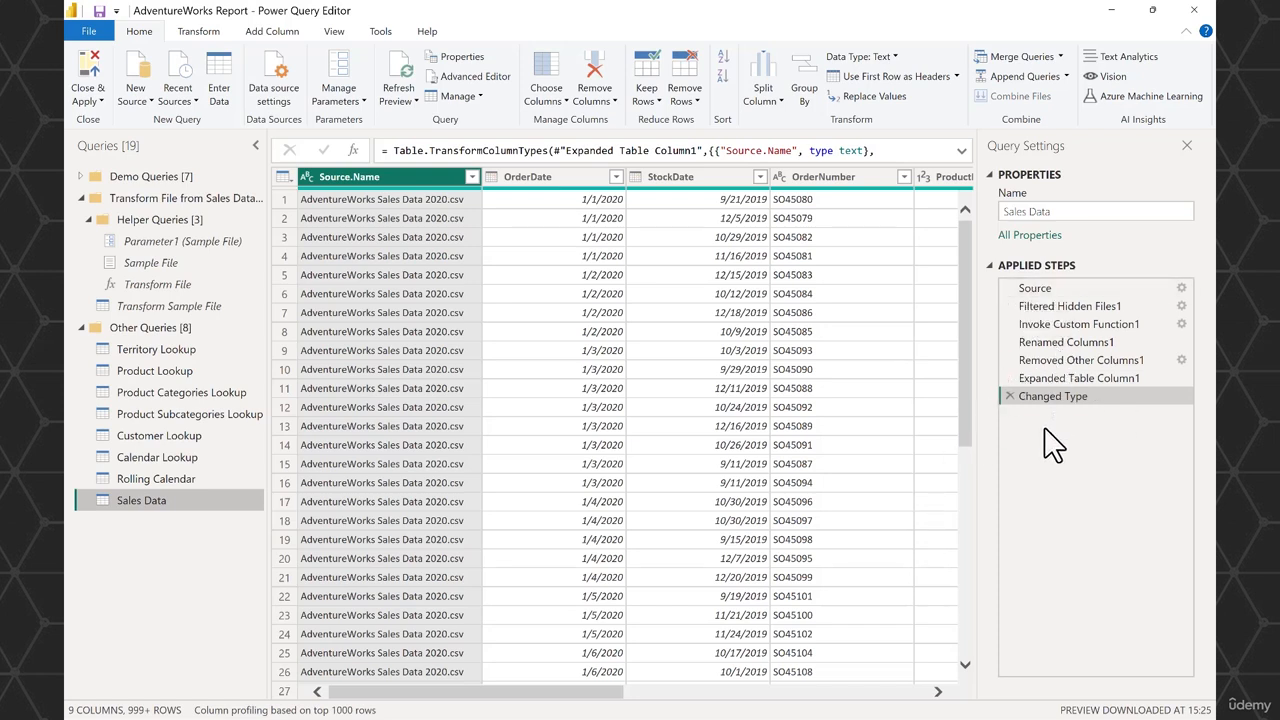
Step: Examine the range of dates in the OrderDate column's filter list without applying a filter, and look over the remaining columns
left_click(616, 177)
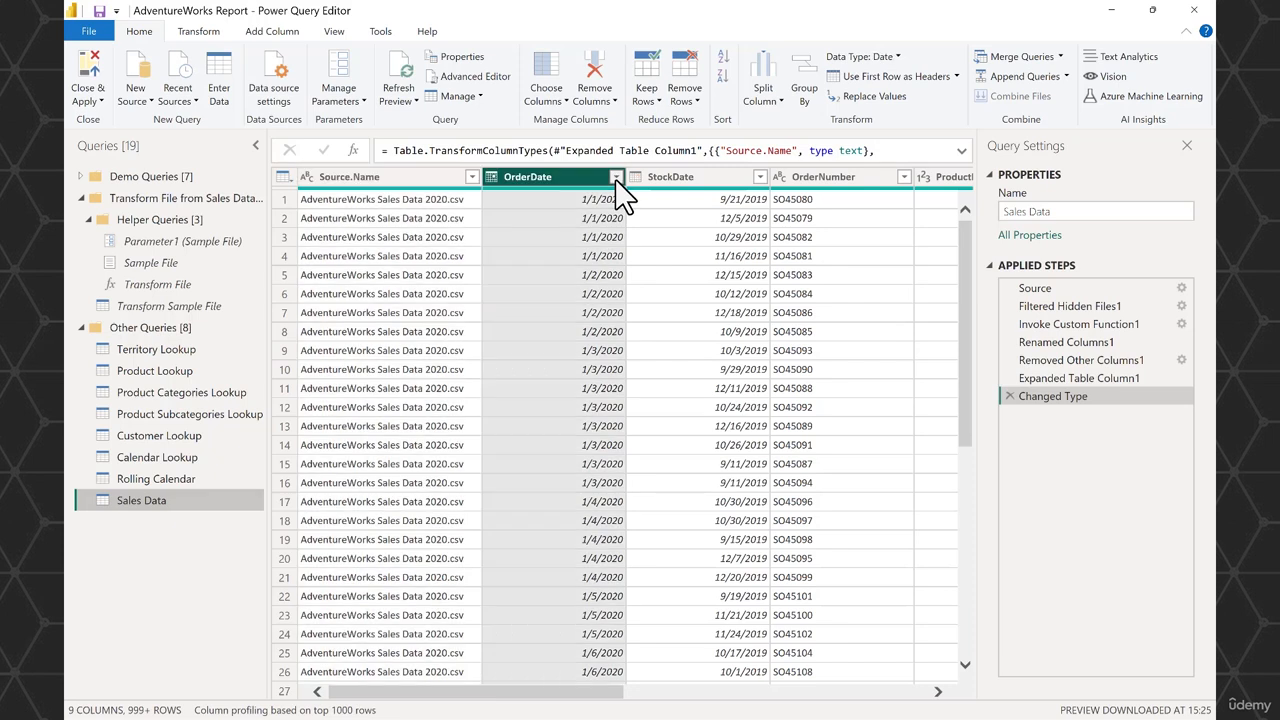
left_click(567, 665)
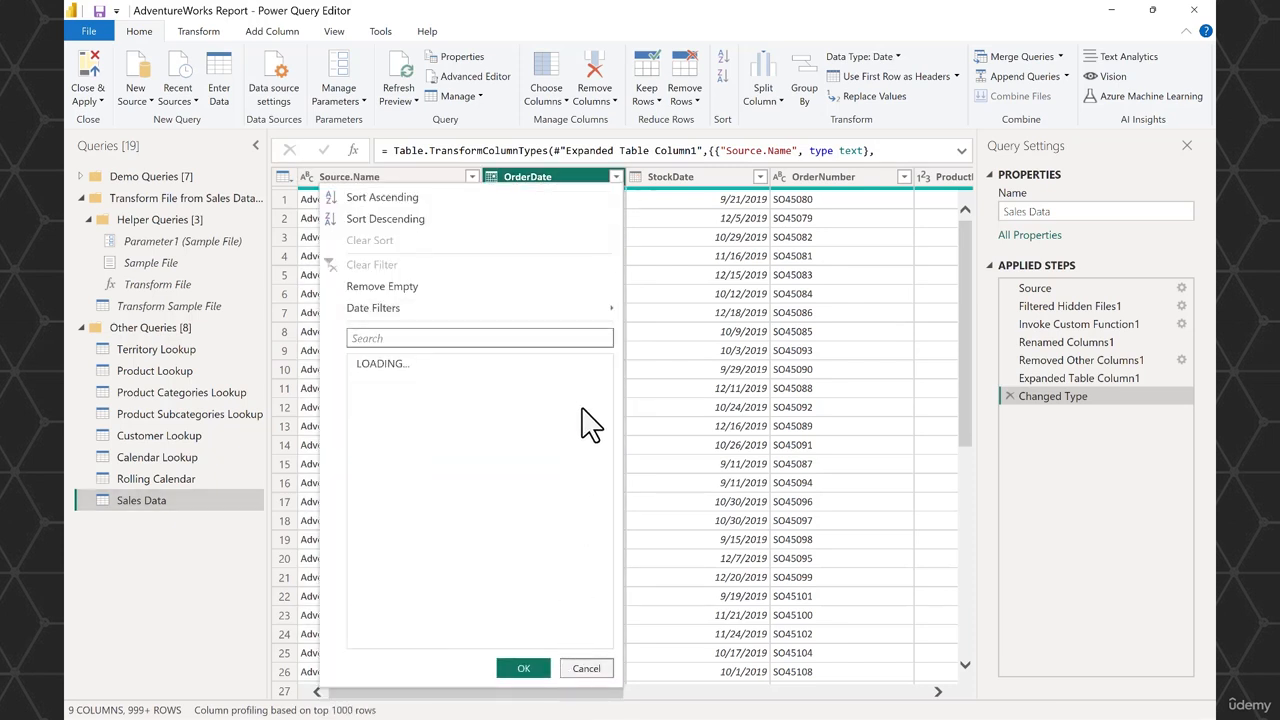
left_click_drag(605, 400, 612, 688)
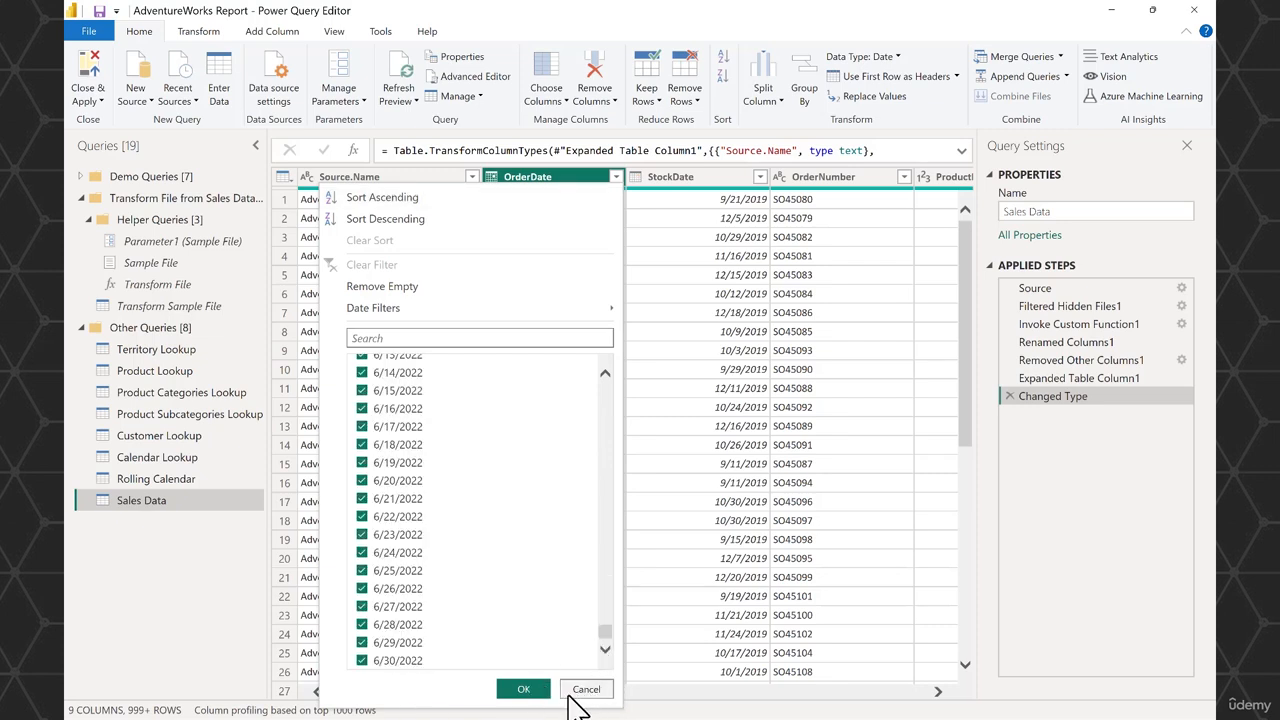
key("Escape")
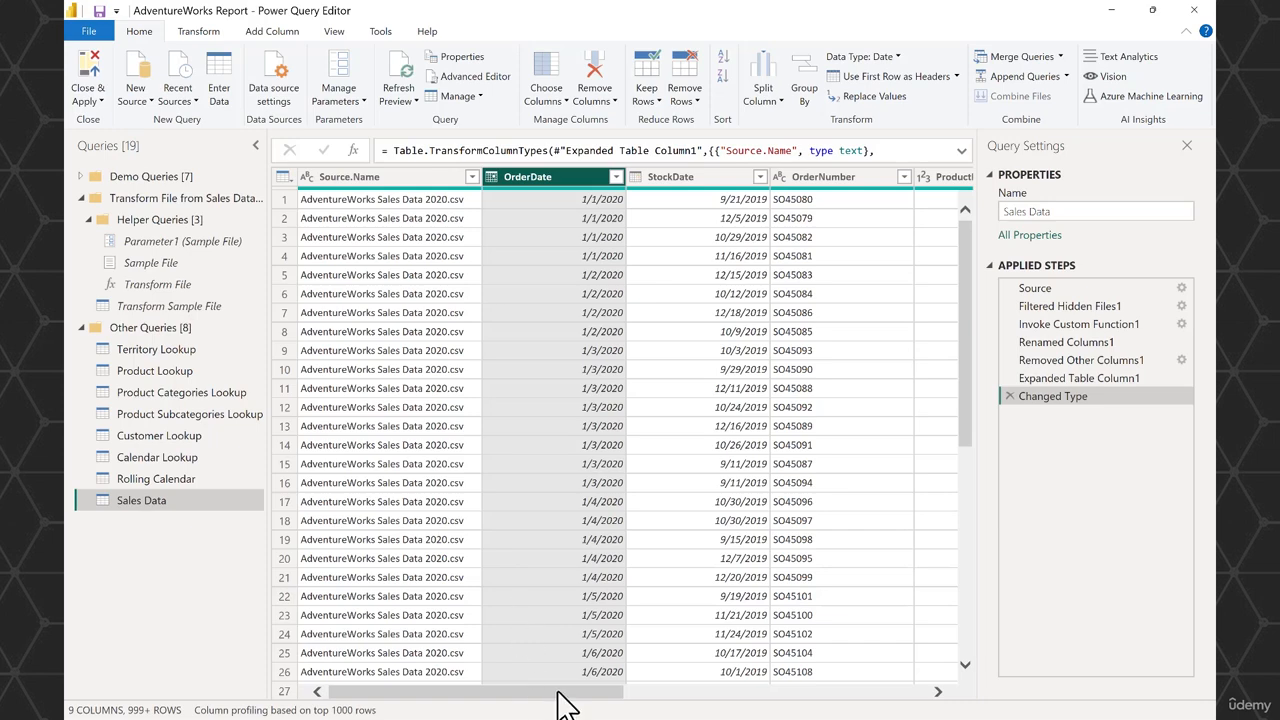
left_click_drag(558, 690, 357, 686)
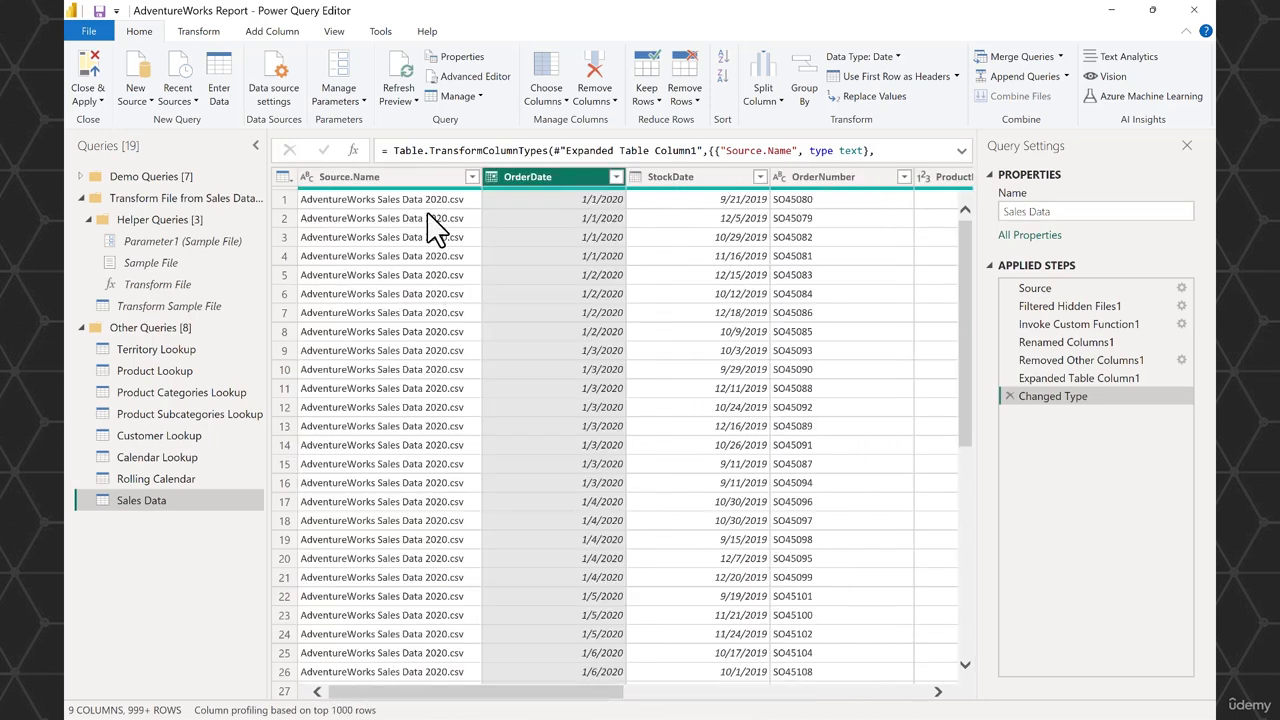
Step: Remove the Source.Name column from the Sales Data query
left_click(379, 182)
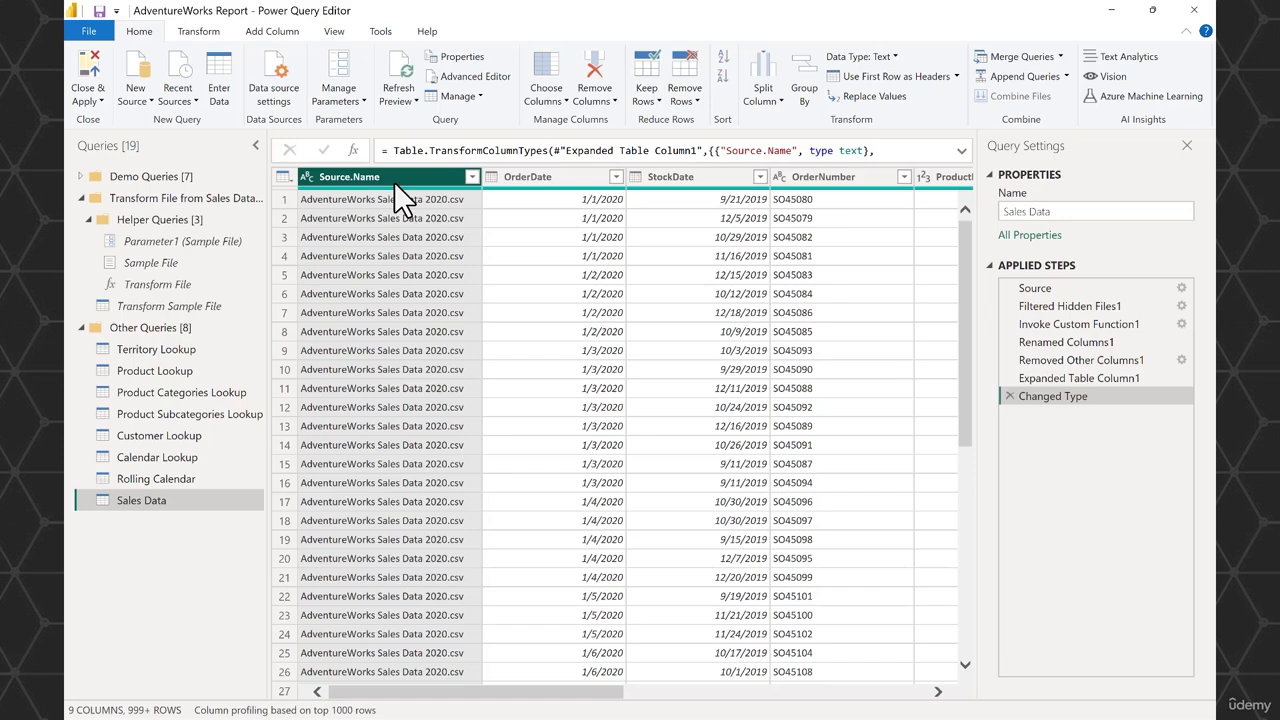
right_click(394, 181)
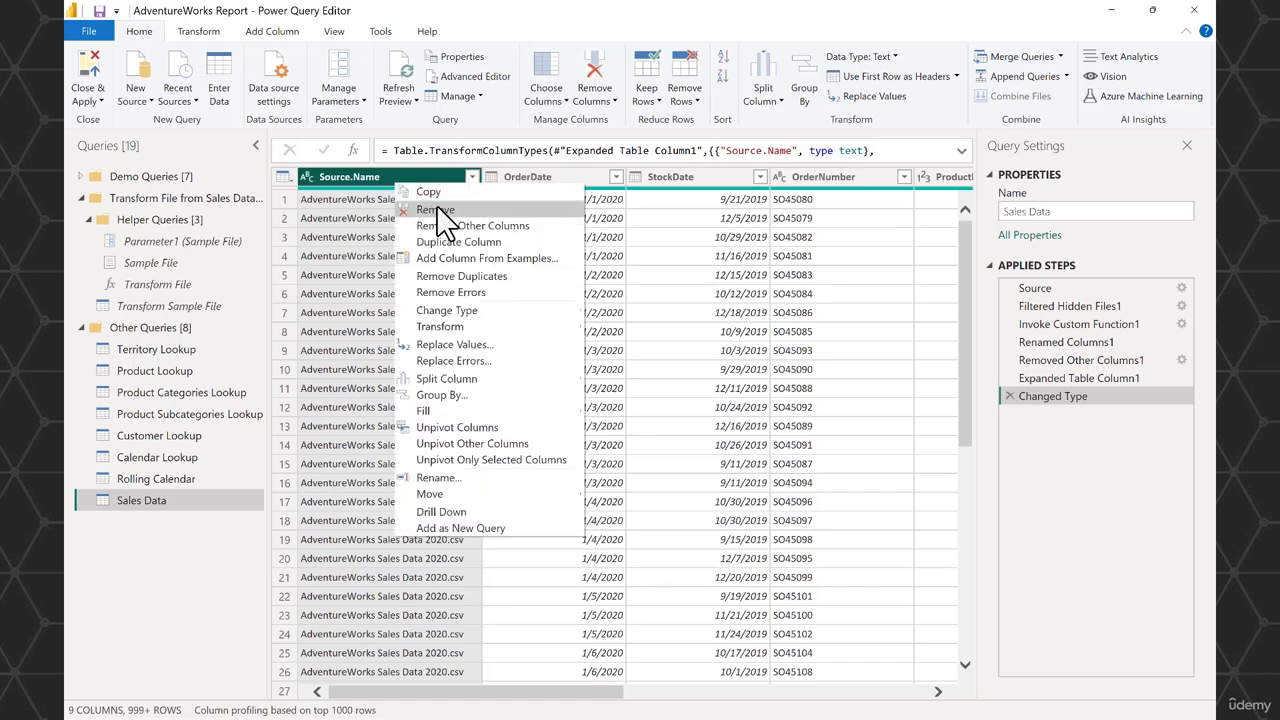
left_click(447, 225)
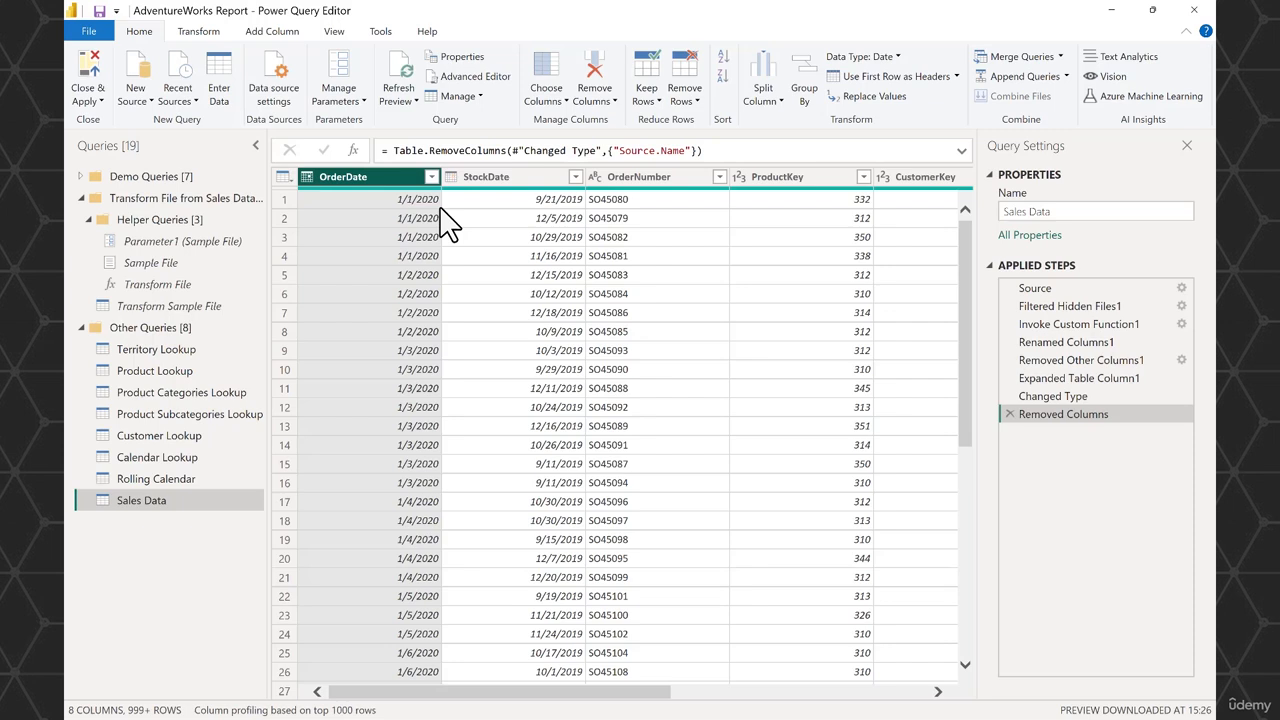
left_click(1004, 211)
left_click(1060, 211)
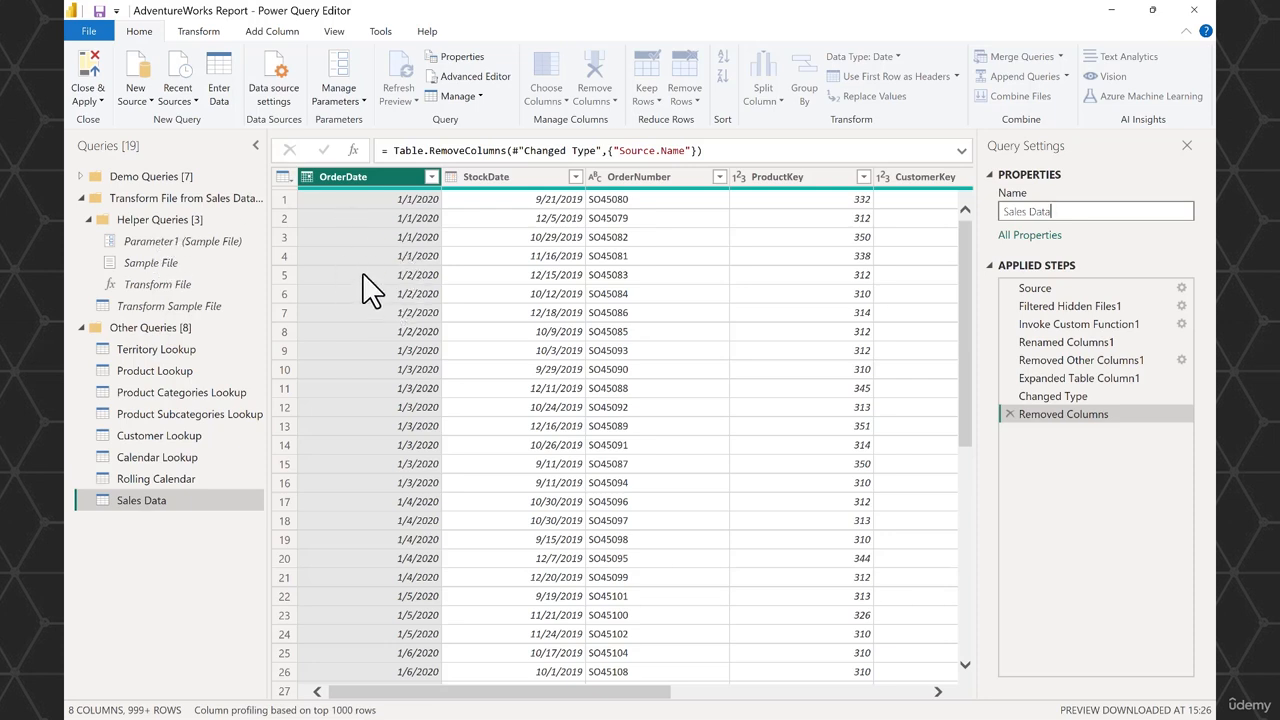
Step: Collapse the query group holding the Transform File from Sales Data helper queries
left_click(87, 222)
left_click(84, 200)
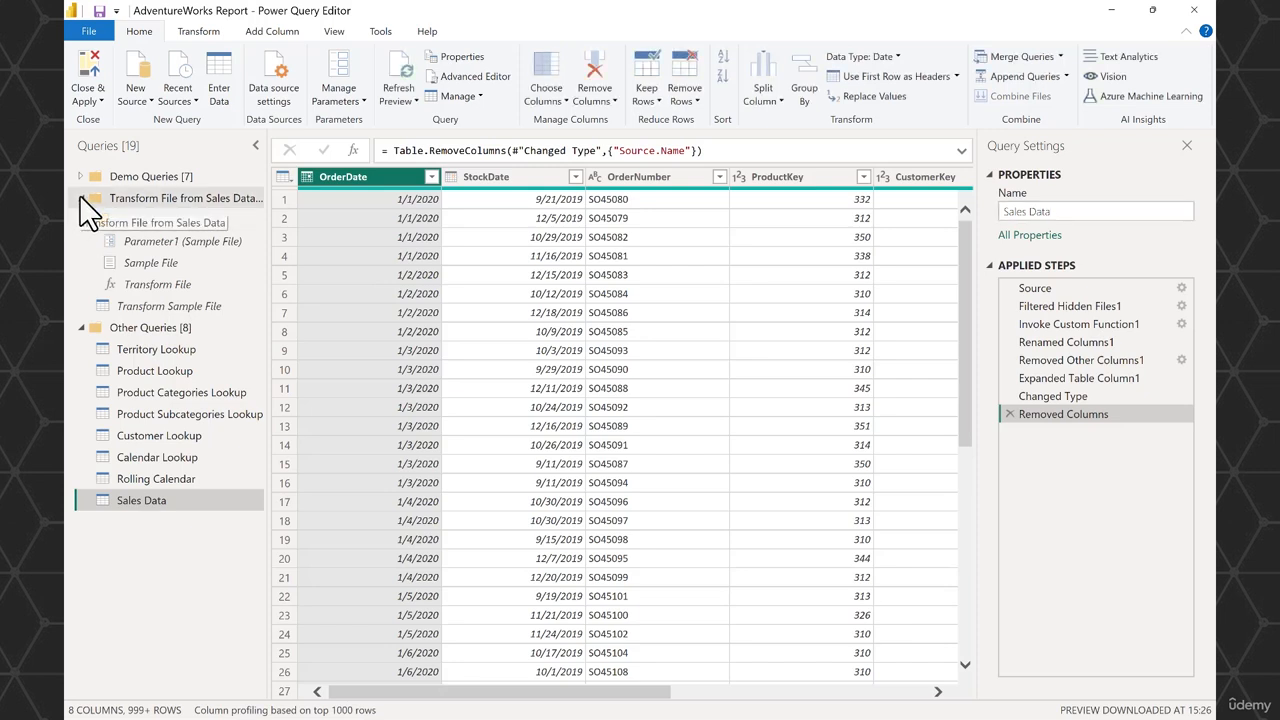
left_click(82, 198)
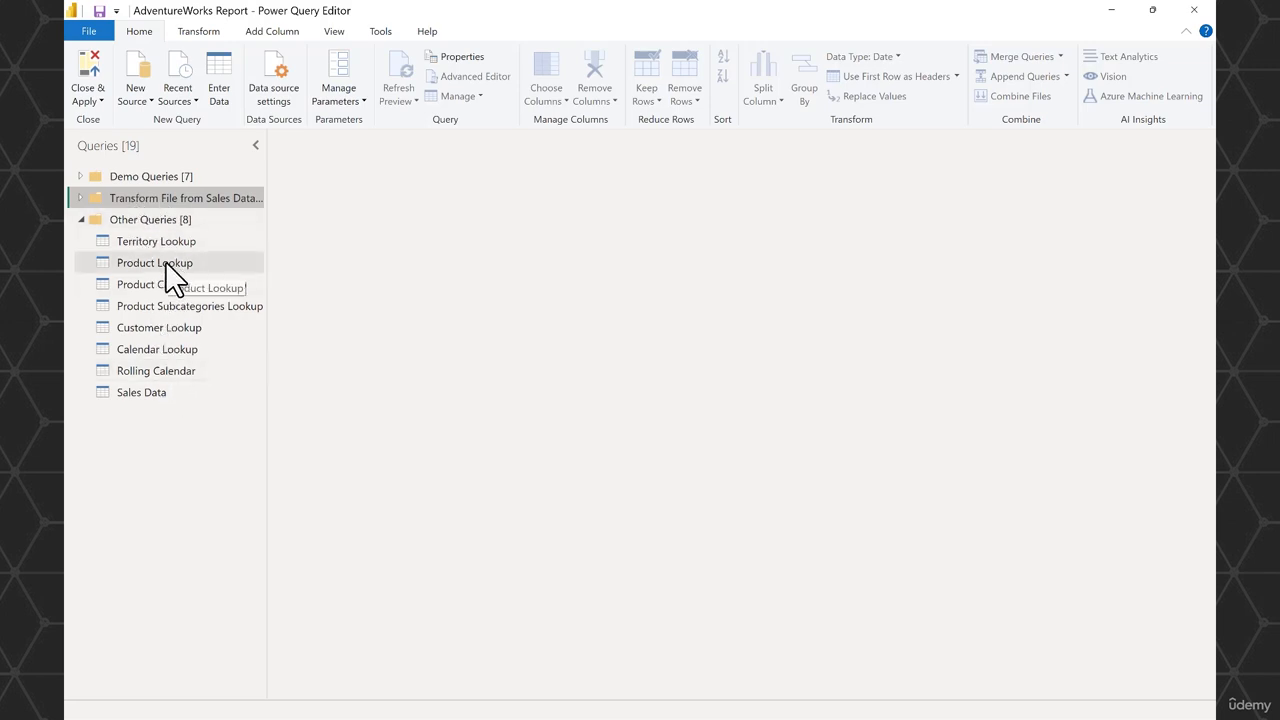
Step: Return to the Sales Data query and apply all query changes to the AdventureWorks report
left_click(173, 393)
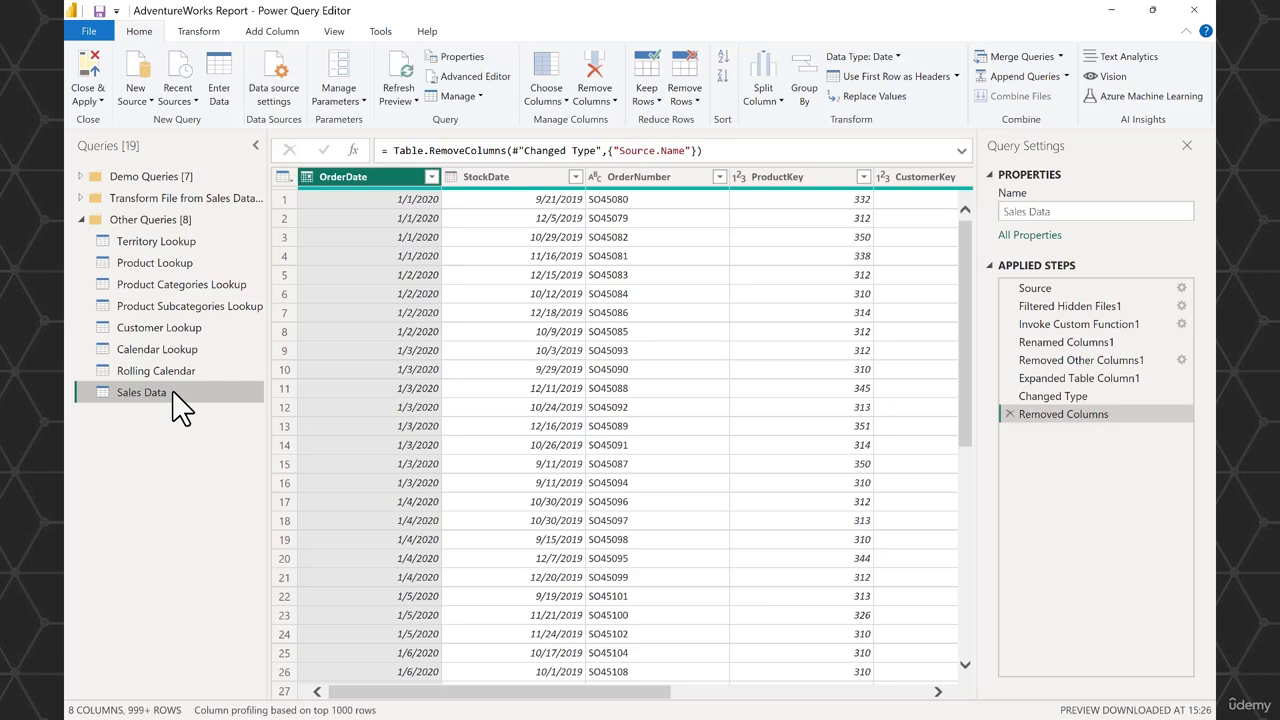
left_click(88, 80)
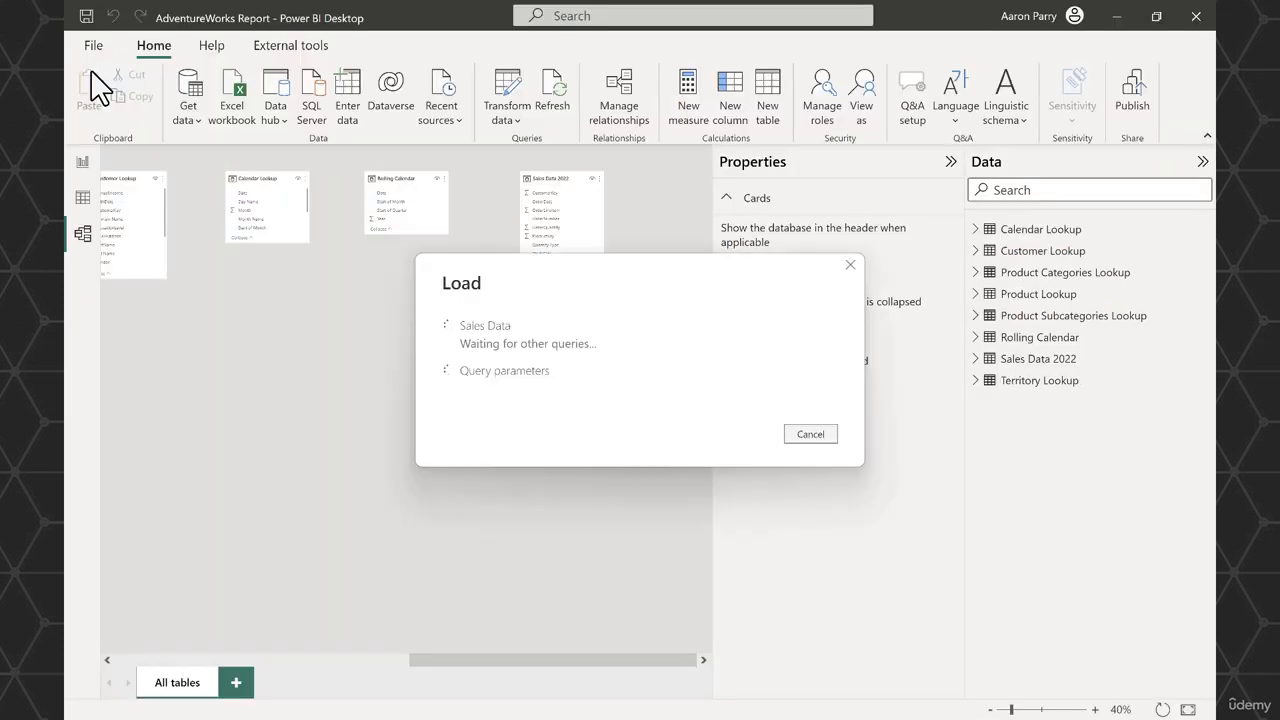